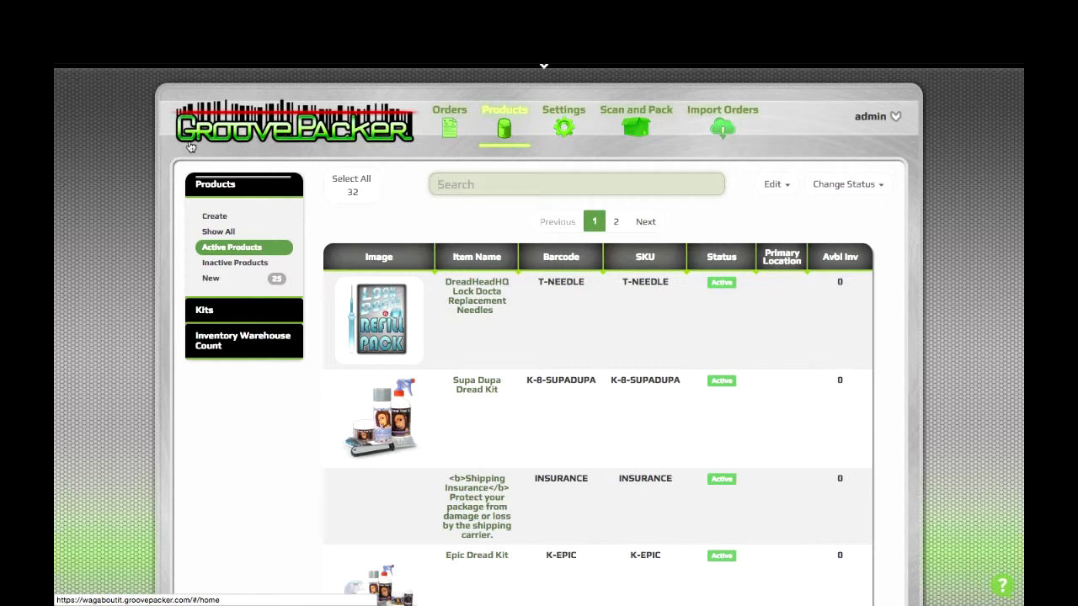
Open the Supa Dupa Dread Kit product and change it to a kit
click(482, 383)
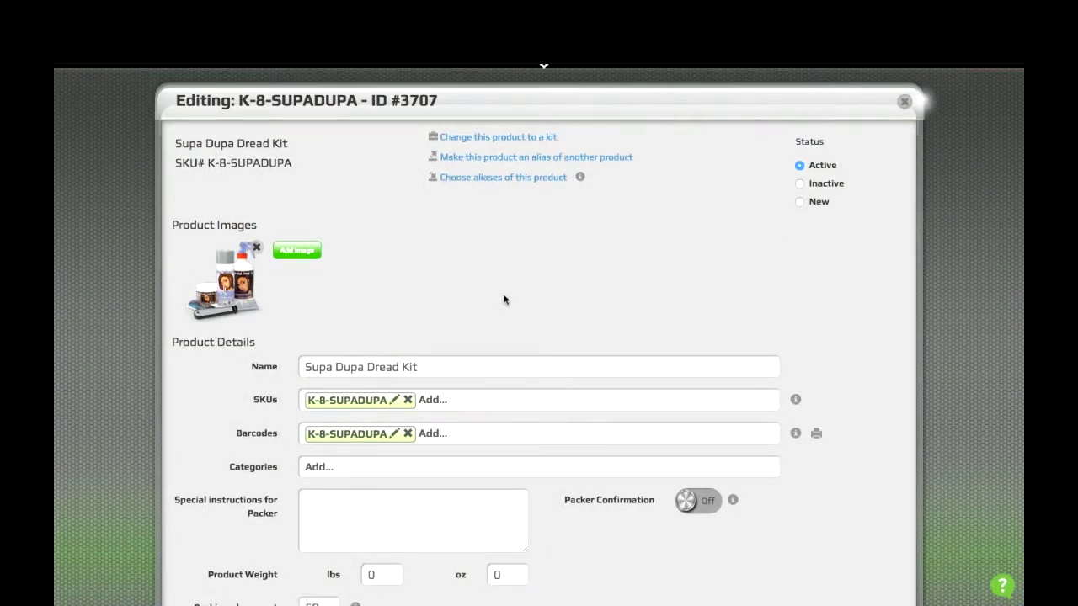
click(472, 138)
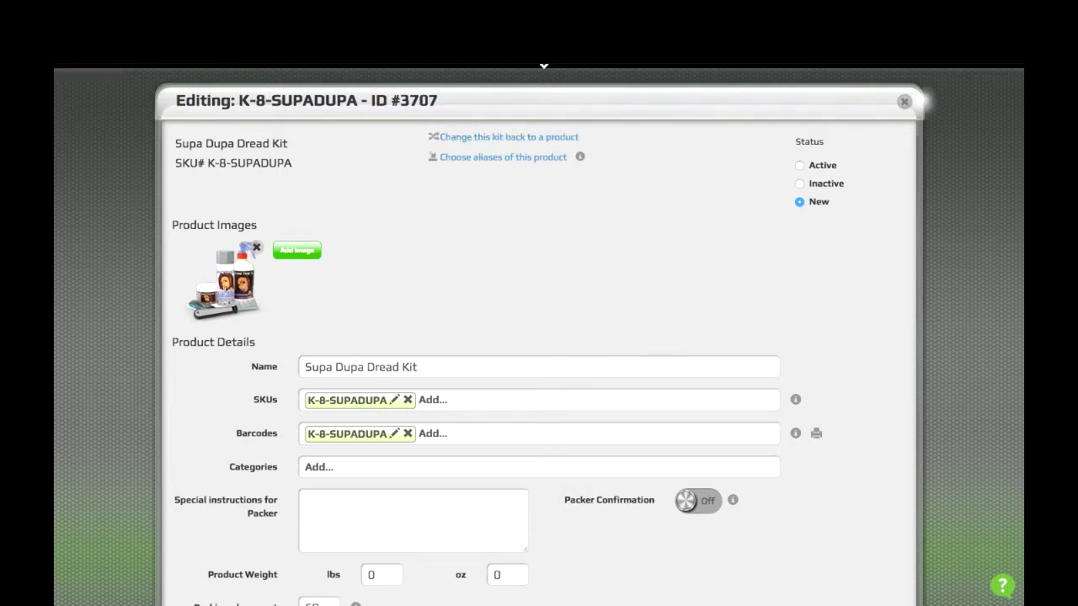
Start adding products in the Kit Options, search for "P-wax" and select DreadHead Dreadlocks Wax
scroll(587, 241, down, 4)
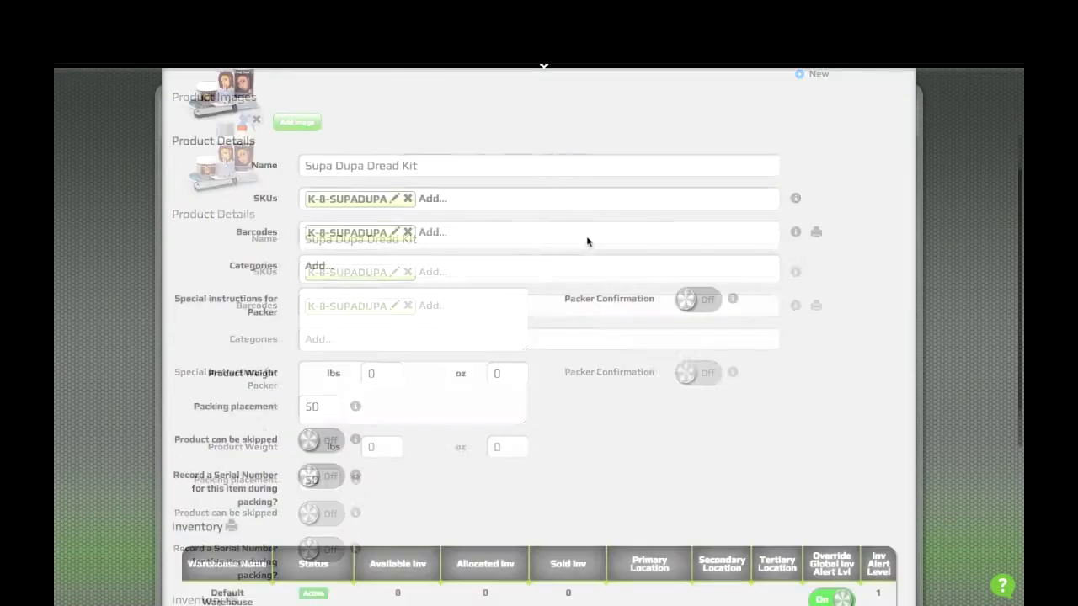
scroll(587, 241, down, 3)
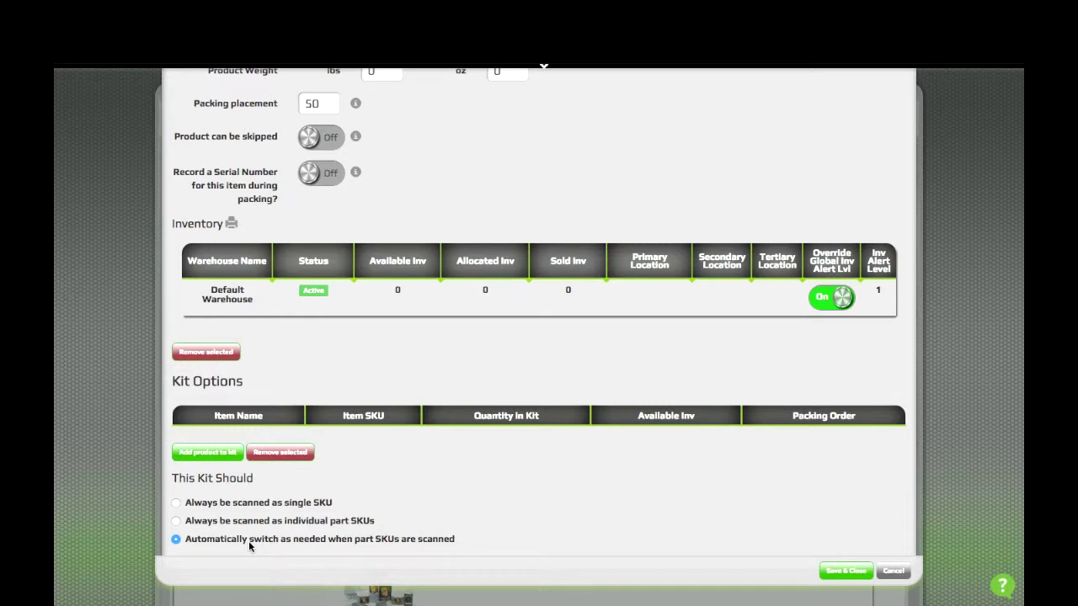
click(221, 455)
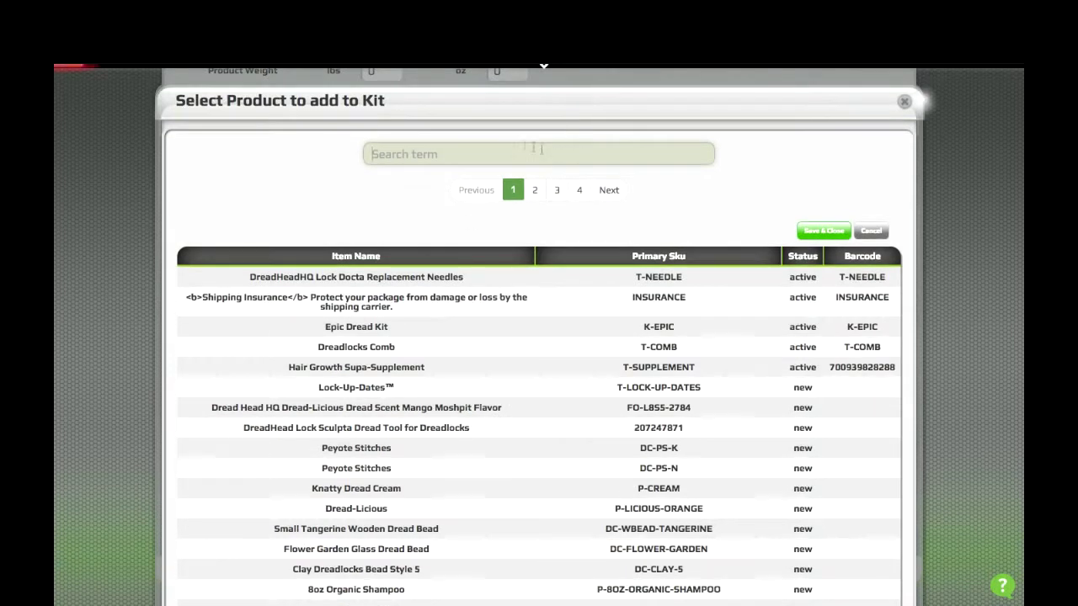
click(486, 148)
text(P-wax)
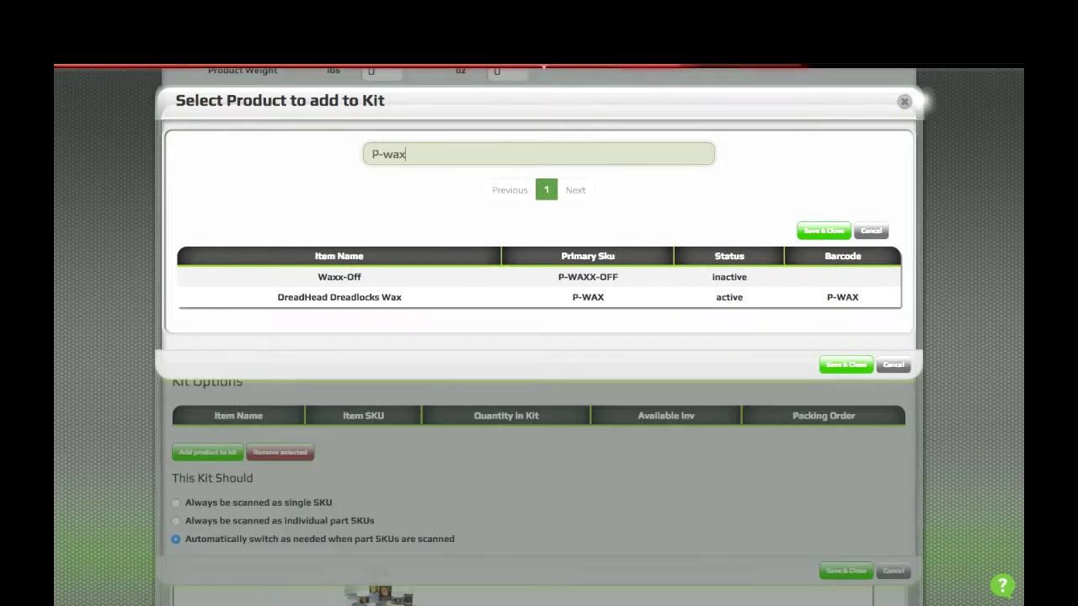
click(457, 296)
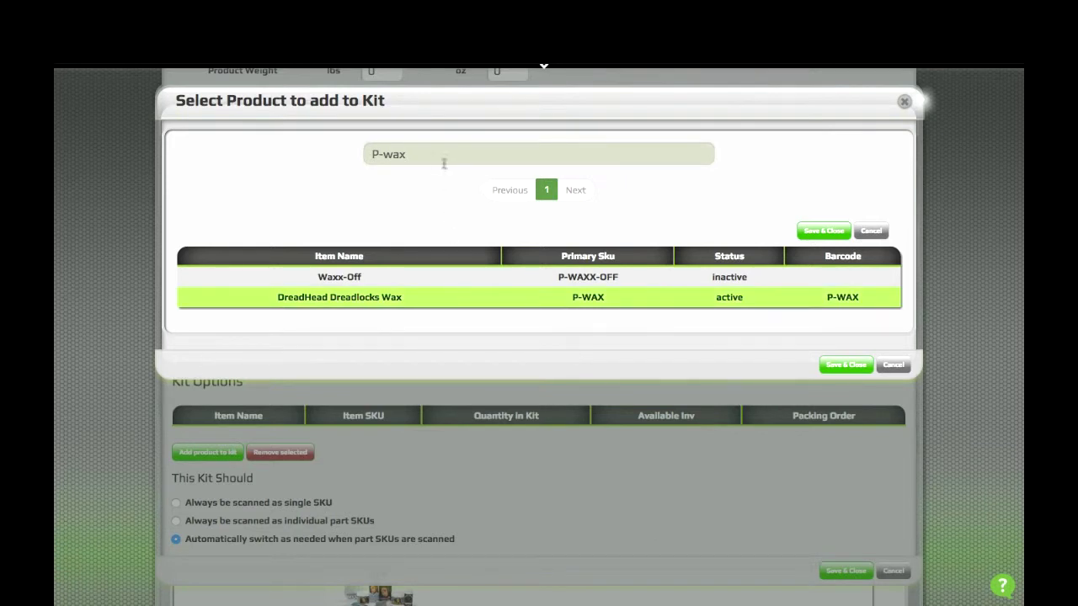
Search for "accel" and select the active Locking Accelerator with SKU P-ACCEL for the kit
drag(417, 157, 336, 149)
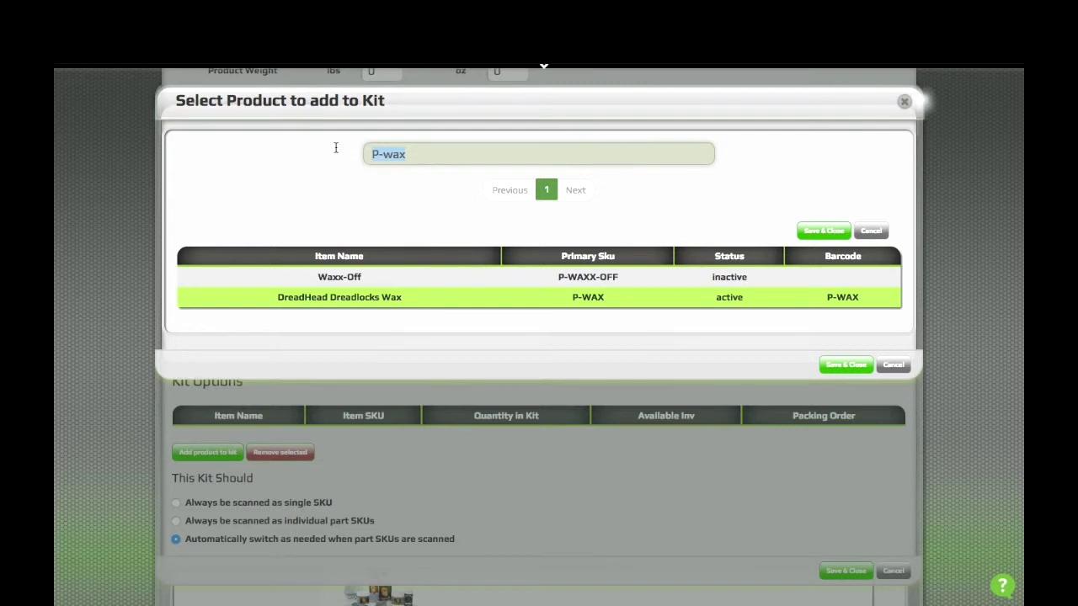
key(BackSpace)
text(accel)
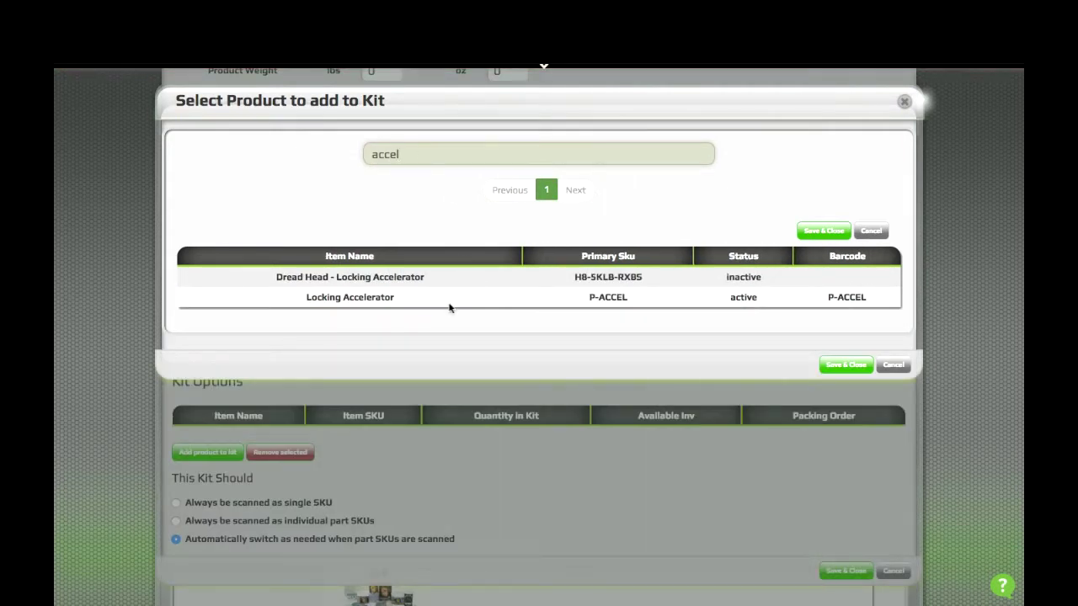
click(448, 305)
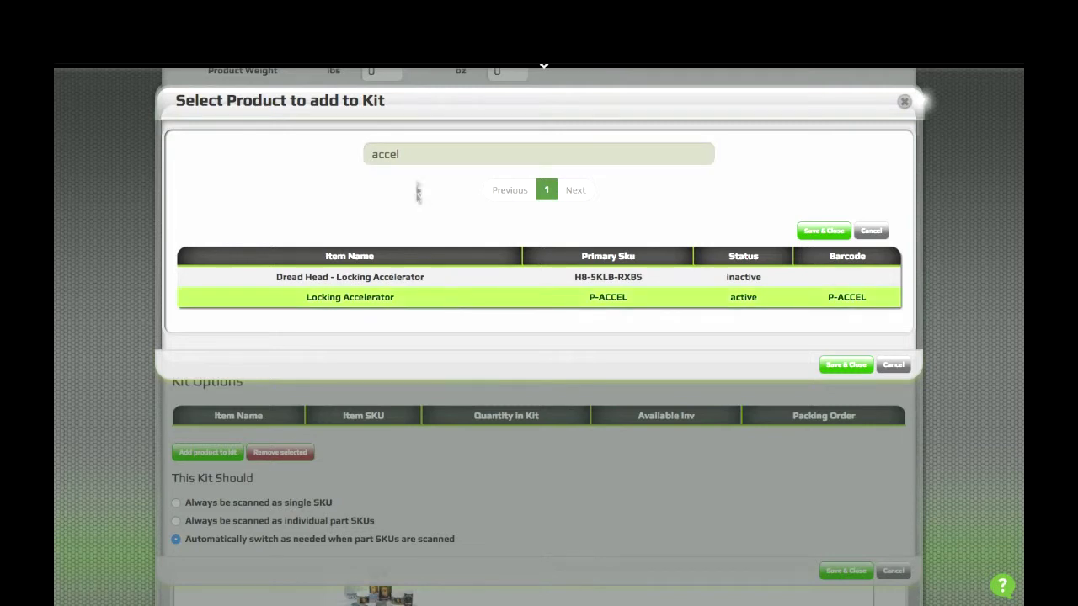
Search for "t-comb", select Dreadlocks Comb, and save the selected products to the kit
drag(420, 154, 362, 150)
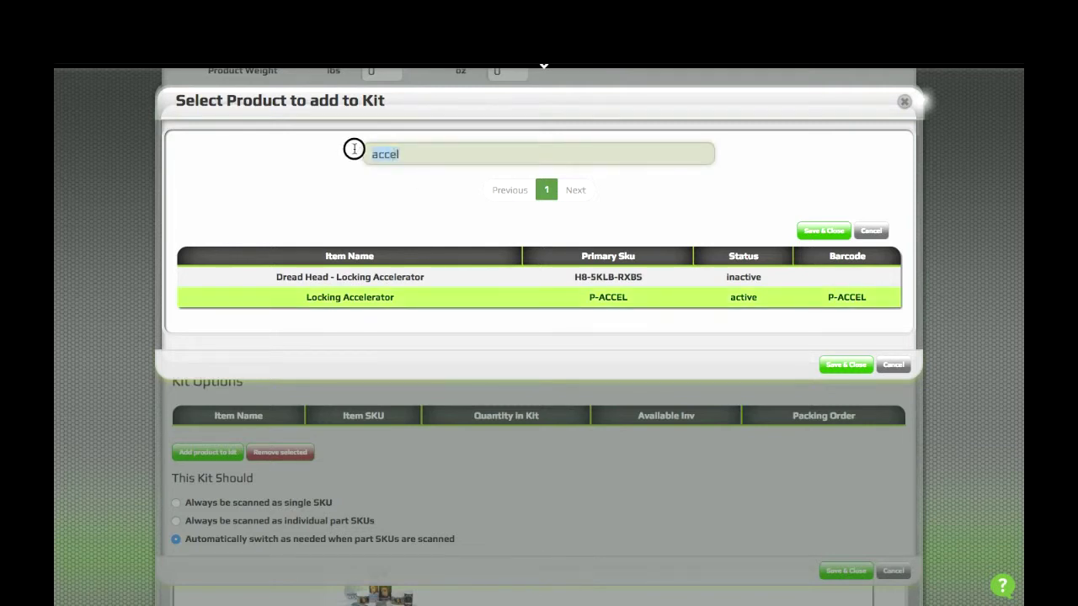
text(t-comb)
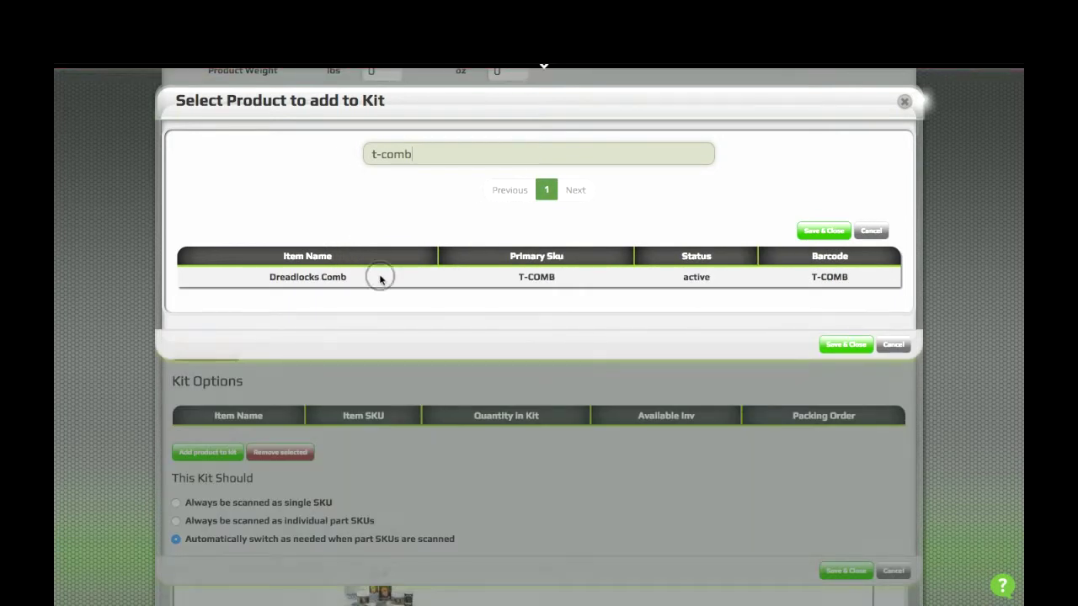
click(381, 278)
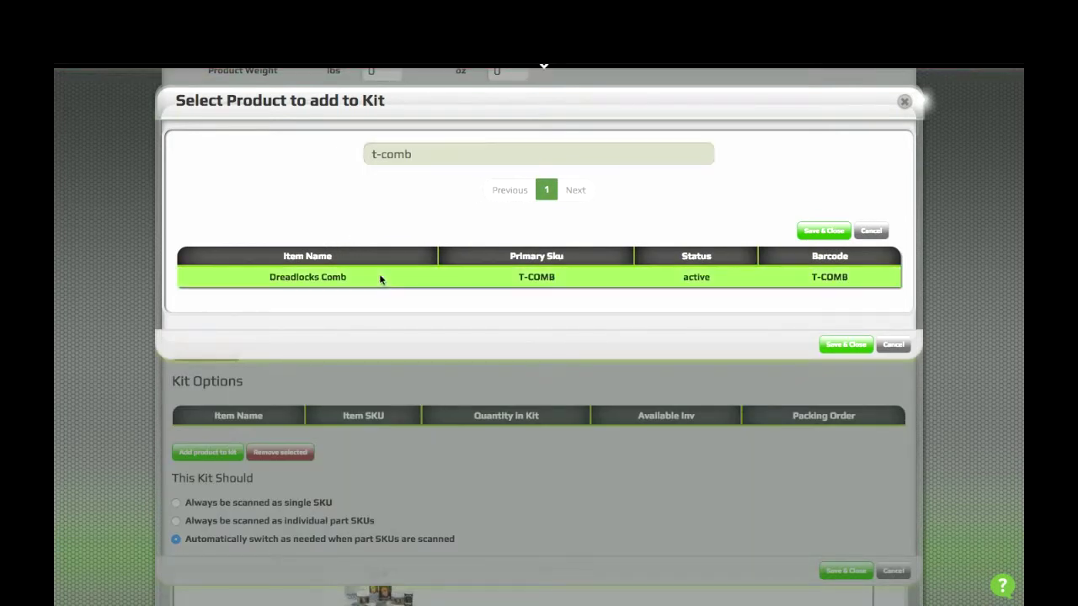
click(824, 230)
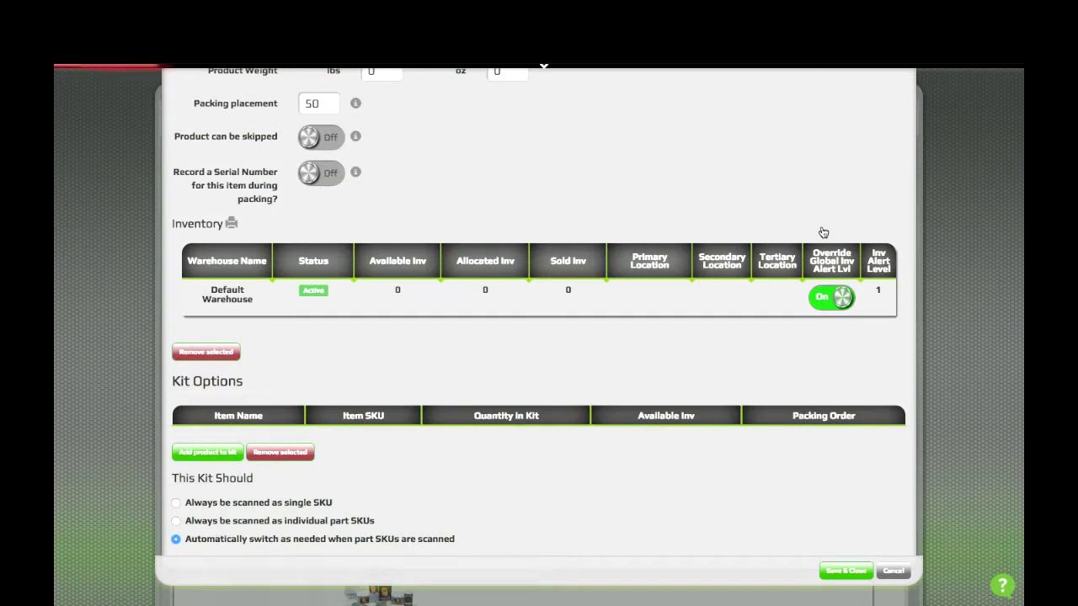
Set the Locking Accelerator's quantity in the kit to 2
scroll(587, 361, down, 1)
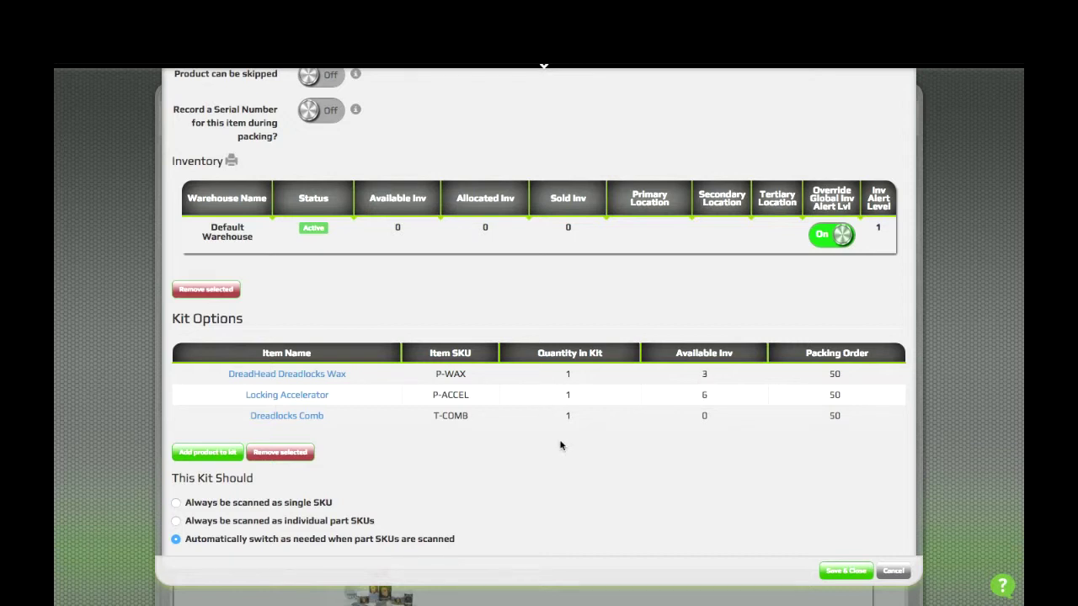
click(569, 395)
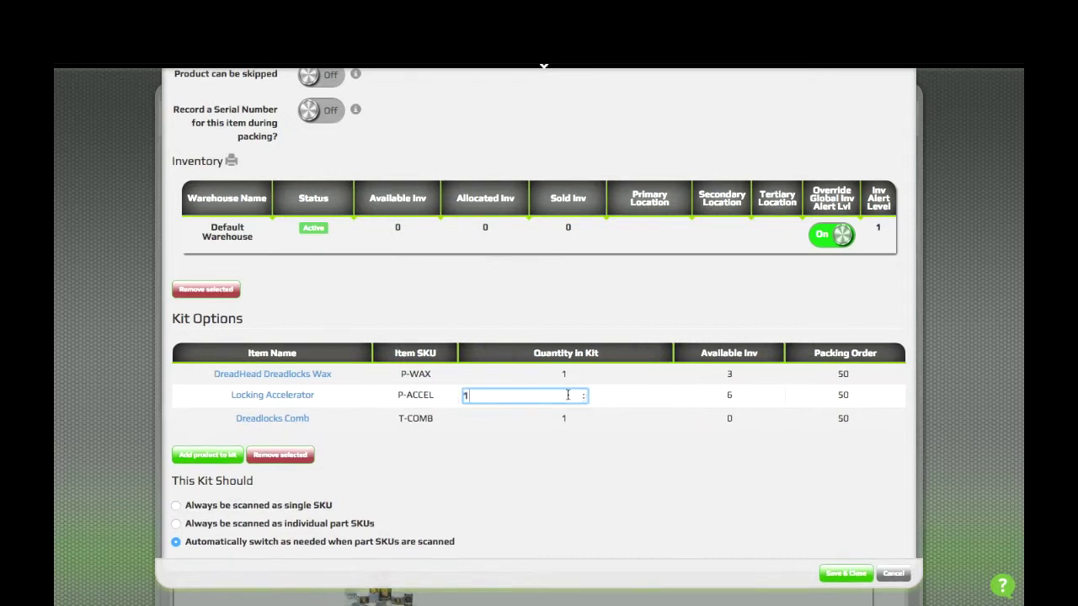
click(583, 393)
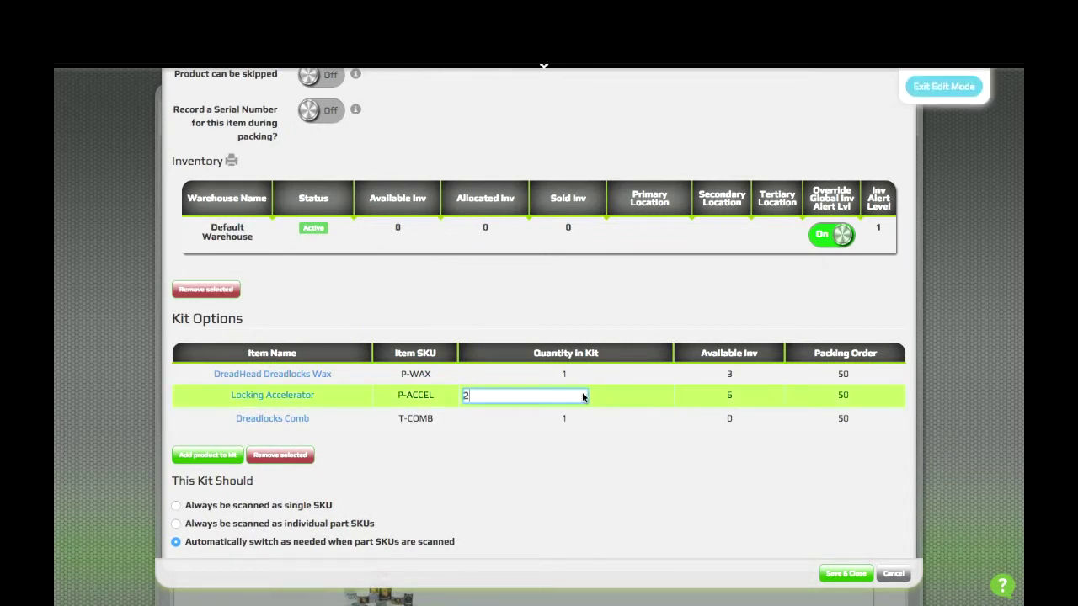
click(871, 397)
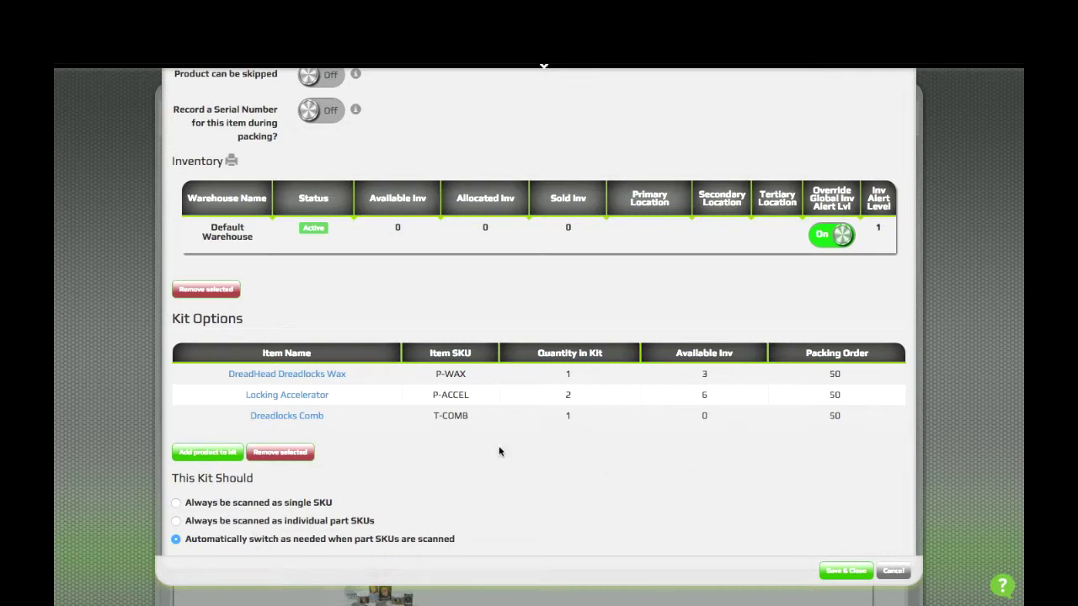
Set the kit to automatically switch as needed when part SKUs are scanned, review its details, and save and close it
click(175, 503)
click(176, 522)
click(177, 540)
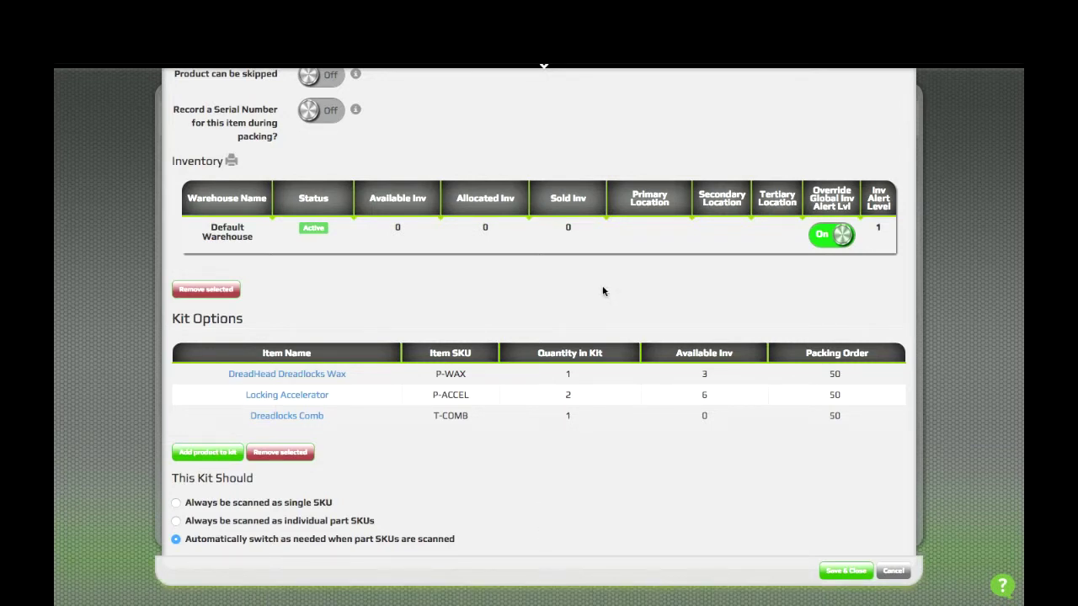
scroll(603, 291, up, 10)
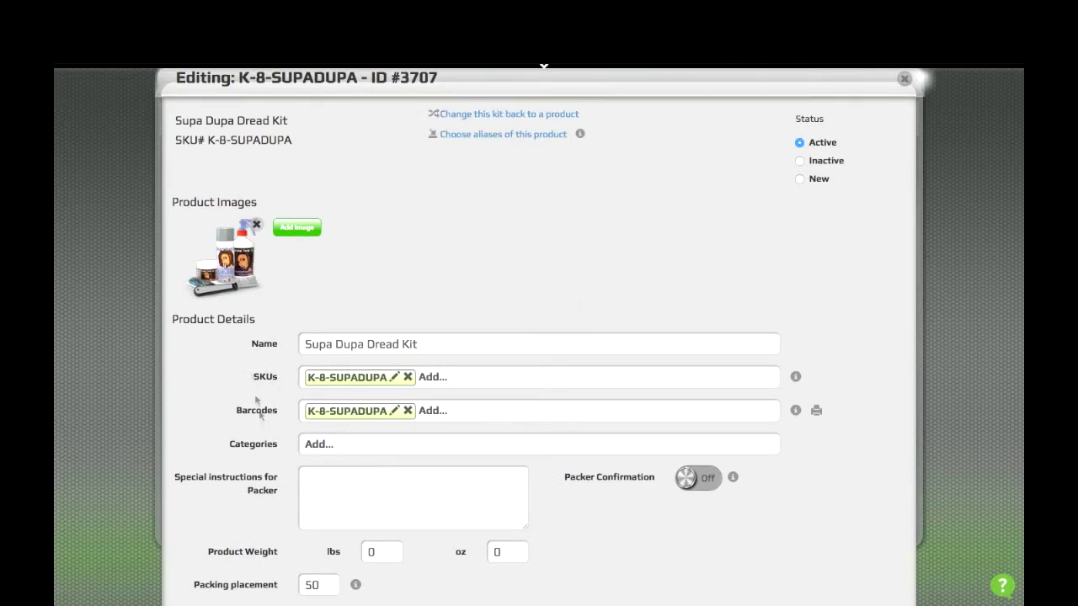
scroll(644, 264, down, 10)
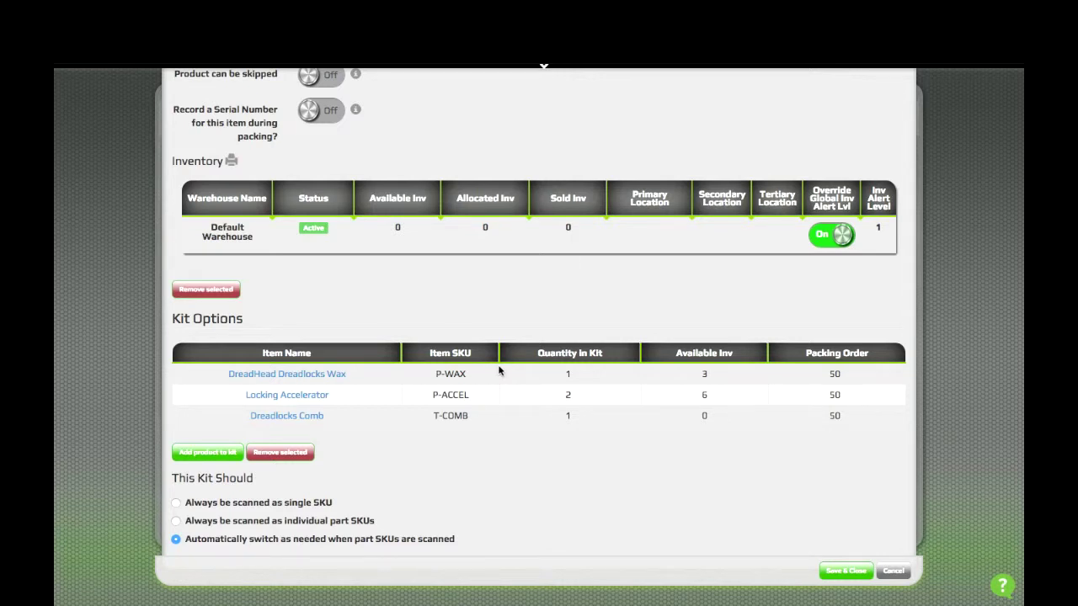
click(845, 571)
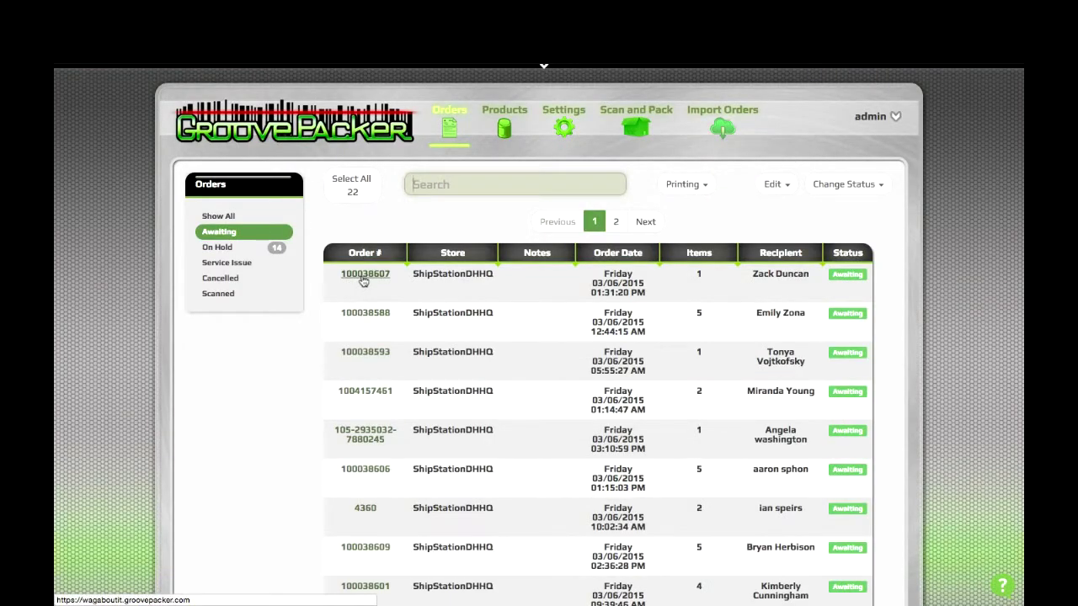
Open the first awaiting order for packing and enter T-COMB as the first product scan
click(363, 281)
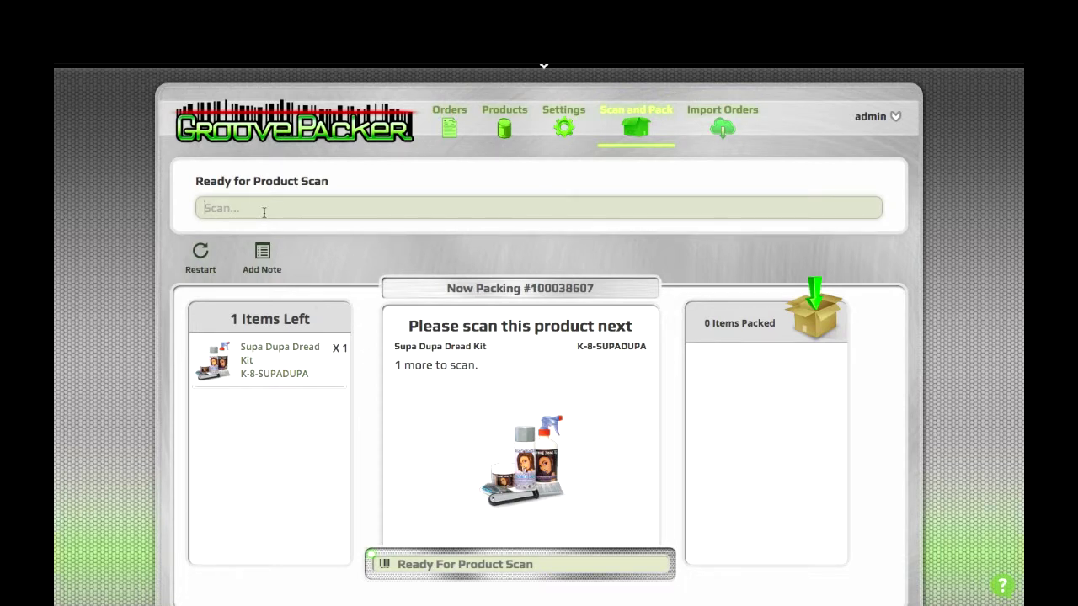
text(T-CA)
key(BackSpace)
text(OMB)
key(Return)
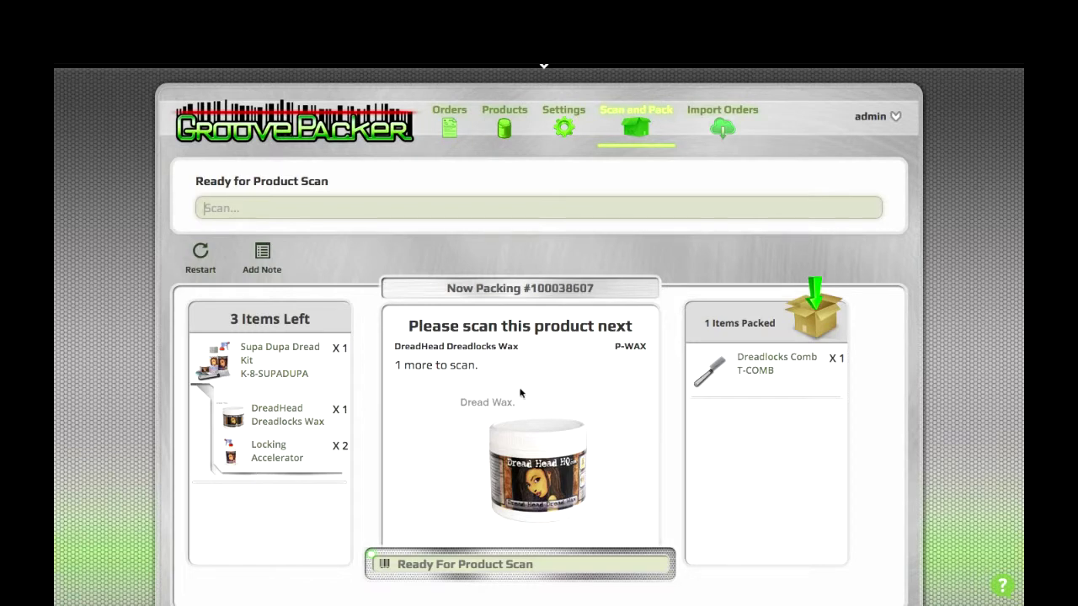
Scan the remaining kit parts by entering P-WAX once and P-ACCEL twice
text(P-WAX)
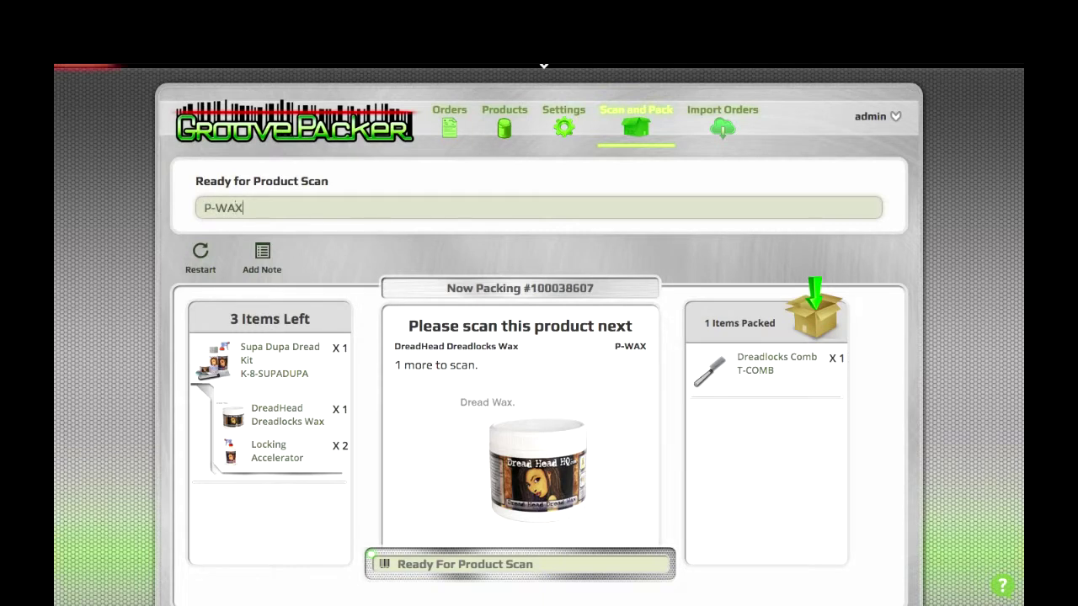
key(Return)
text(P-ACCEL)
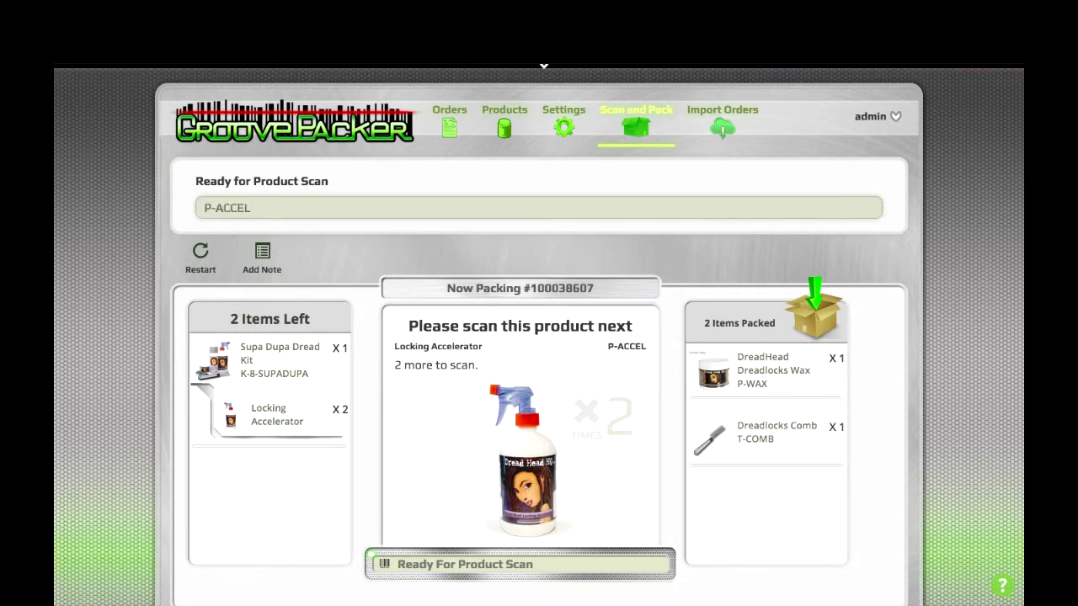
key(Return)
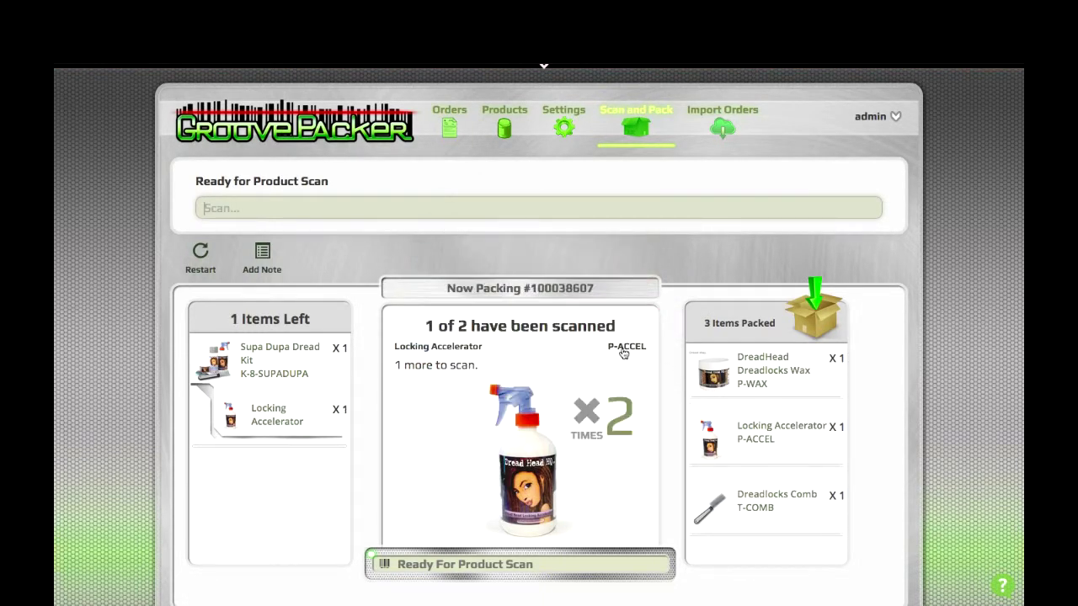
text(P-ACCEL)
key(Return)
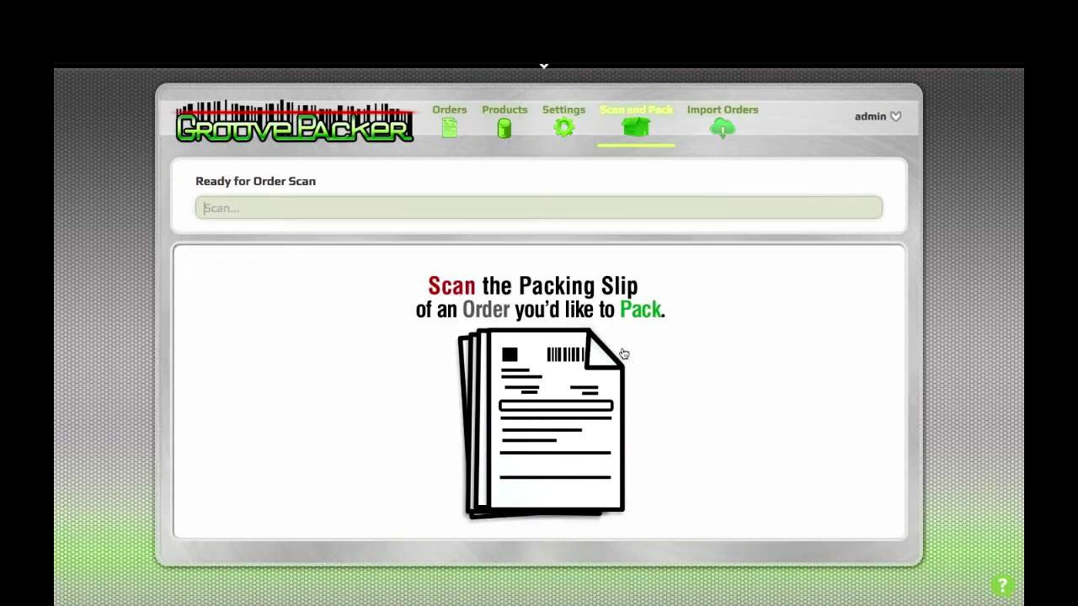
Return to the active products list and duplicate the Dreadlocks Comb product
click(448, 128)
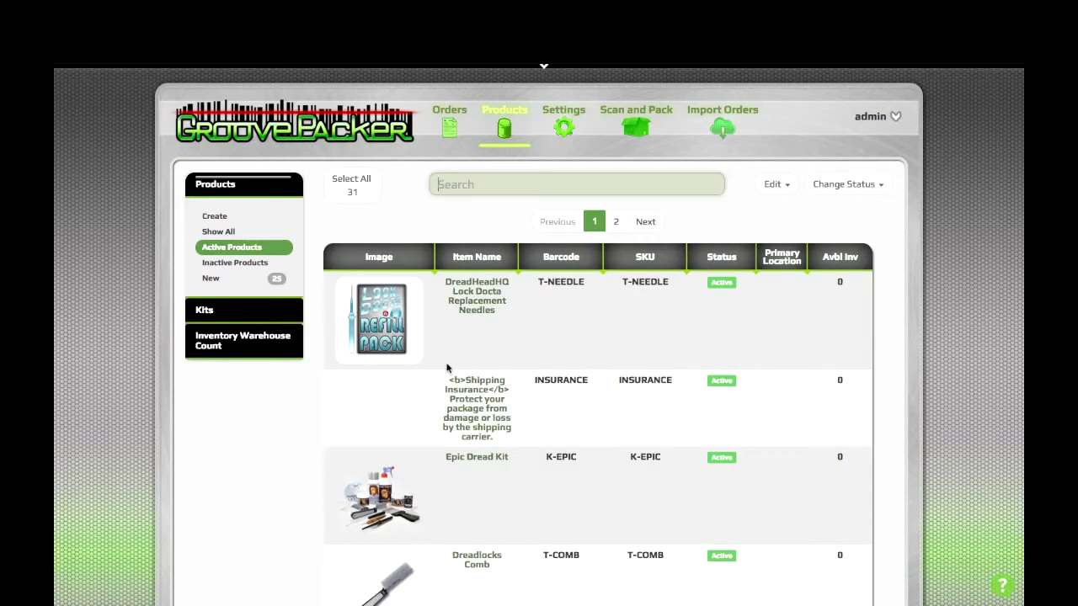
scroll(449, 421, down, 2)
click(489, 477)
scroll(572, 328, up, 2)
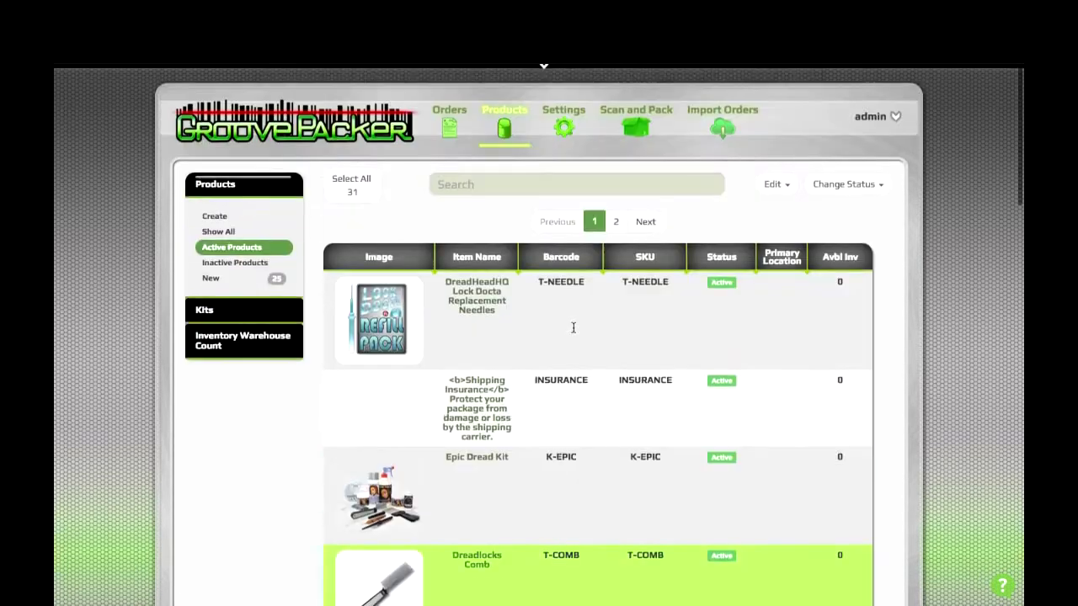
click(790, 186)
click(782, 212)
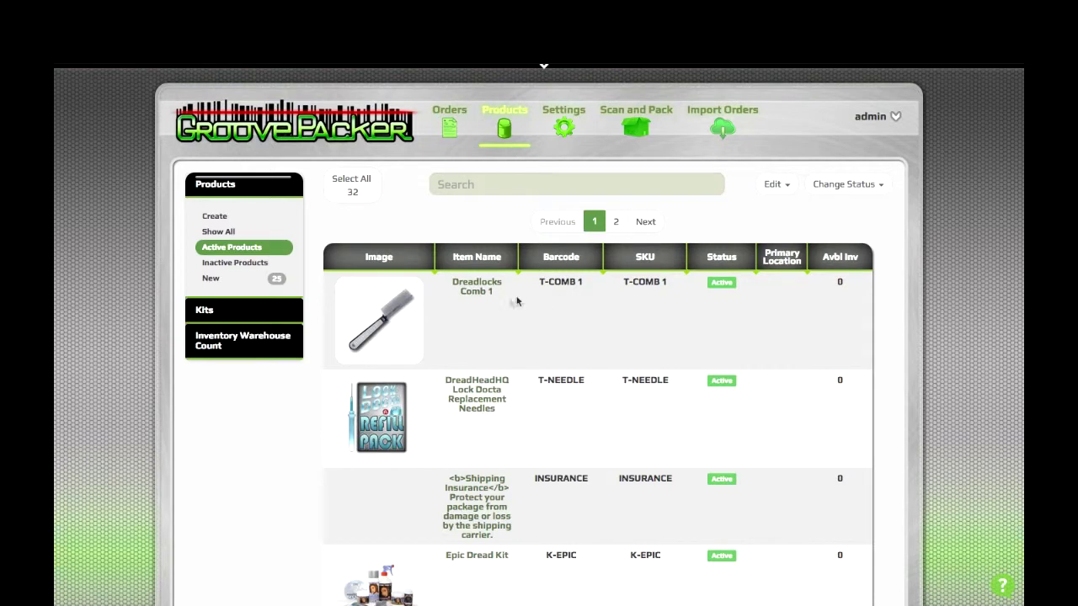
Open the duplicated comb product and rename it "Dreadlocks Comb 10 pack"
click(472, 291)
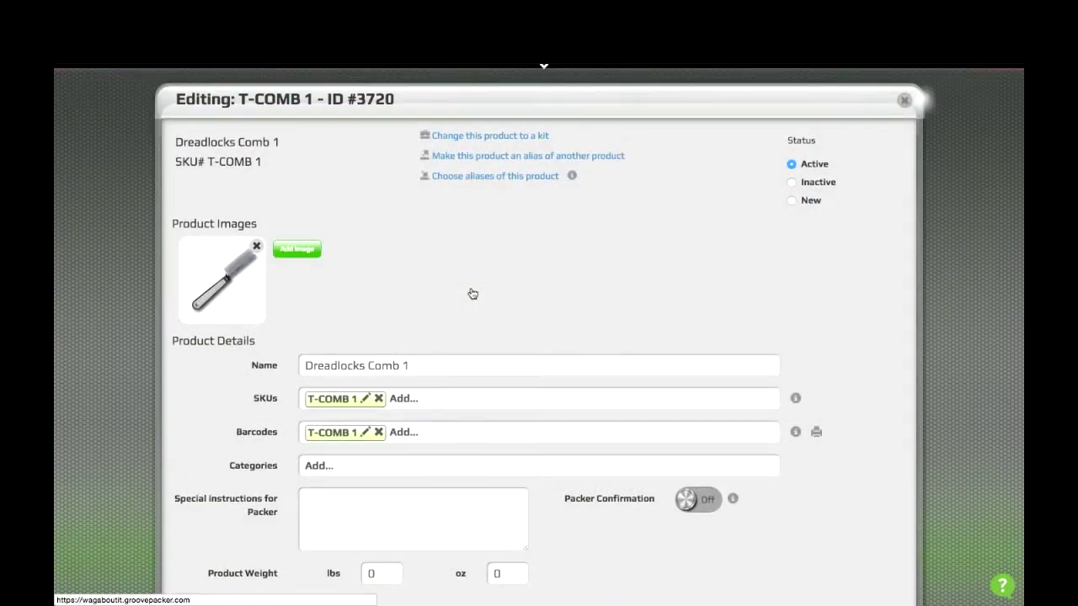
click(407, 366)
text(0 pack)
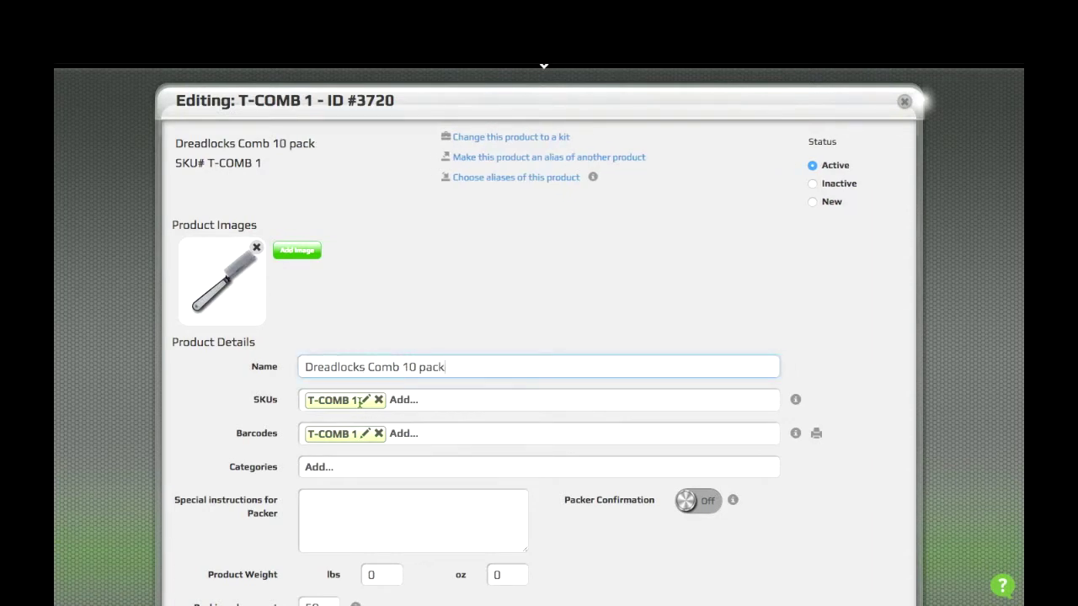
Change the comb pack's SKU to T-COMB-10PACK and copy the new SKU text
click(364, 400)
key(Return)
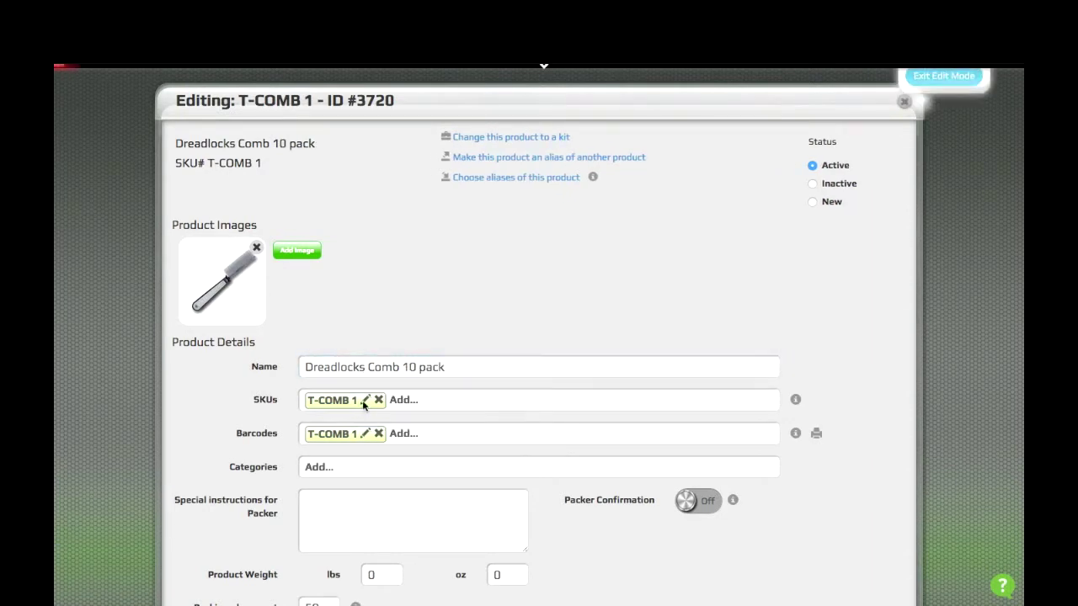
click(364, 401)
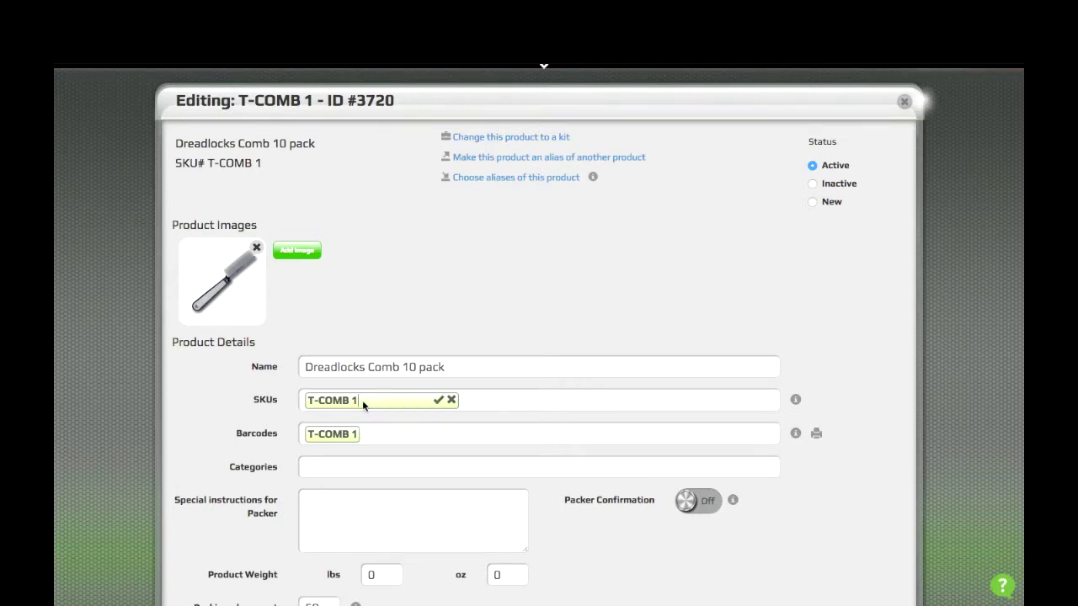
key(BackSpace)
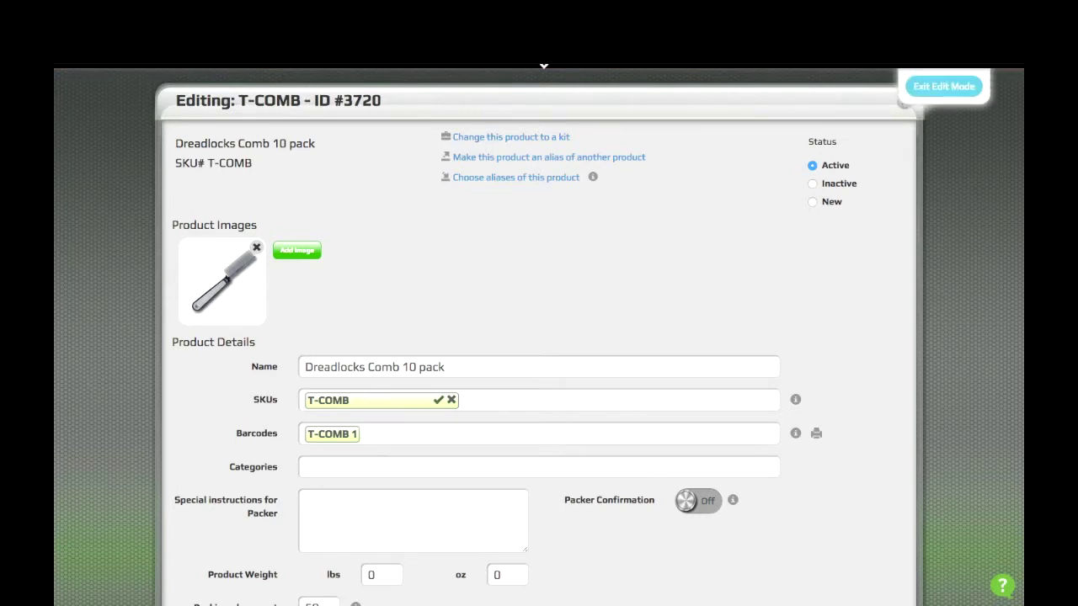
text(-10PACK)
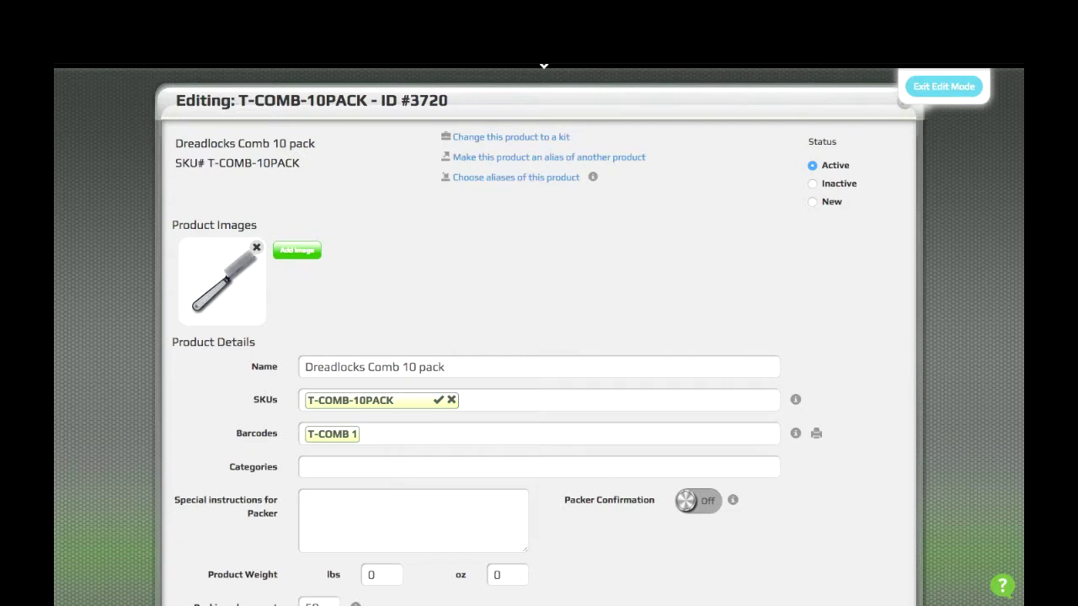
key(ctrl+a)
key(ctrl+c)
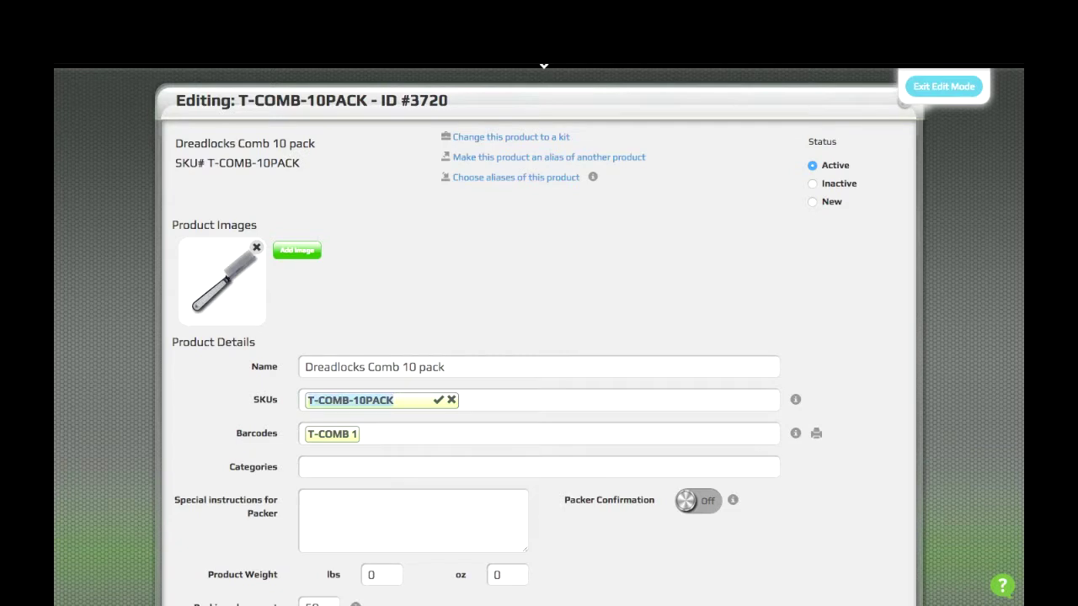
key(Return)
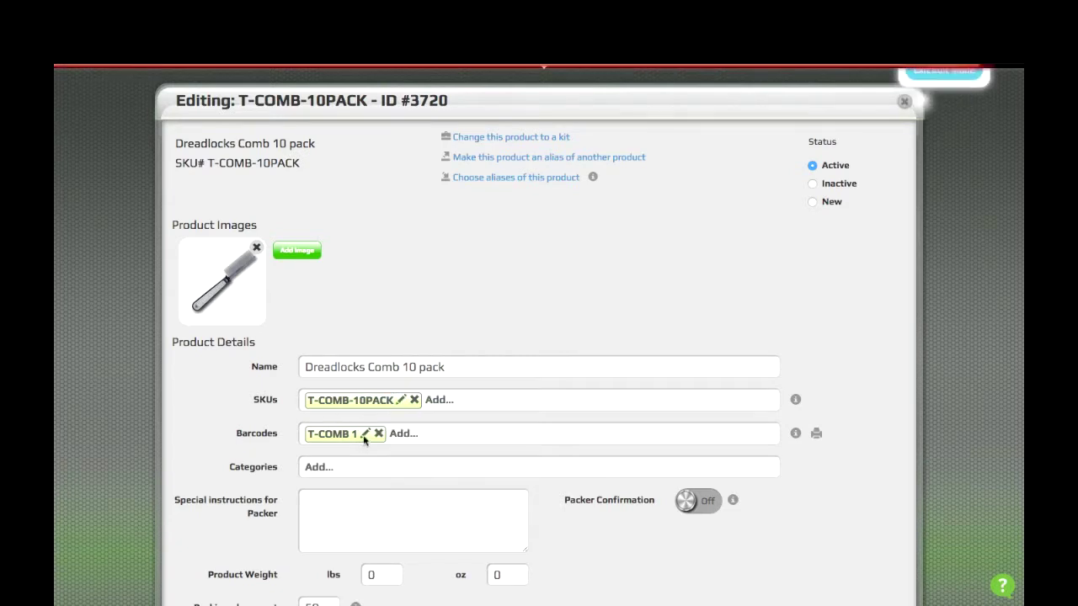
Replace the product's barcode with the copied value T-COMB-10PACK
click(366, 437)
key(ctrl+a)
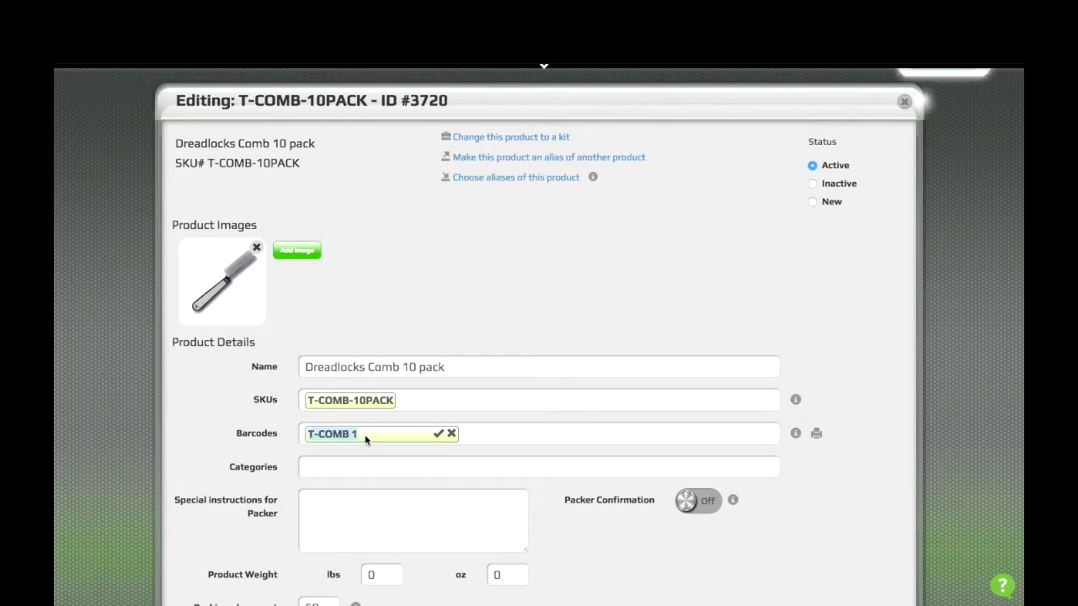
key(BackSpace)
key(ctrl+v)
key(Return)
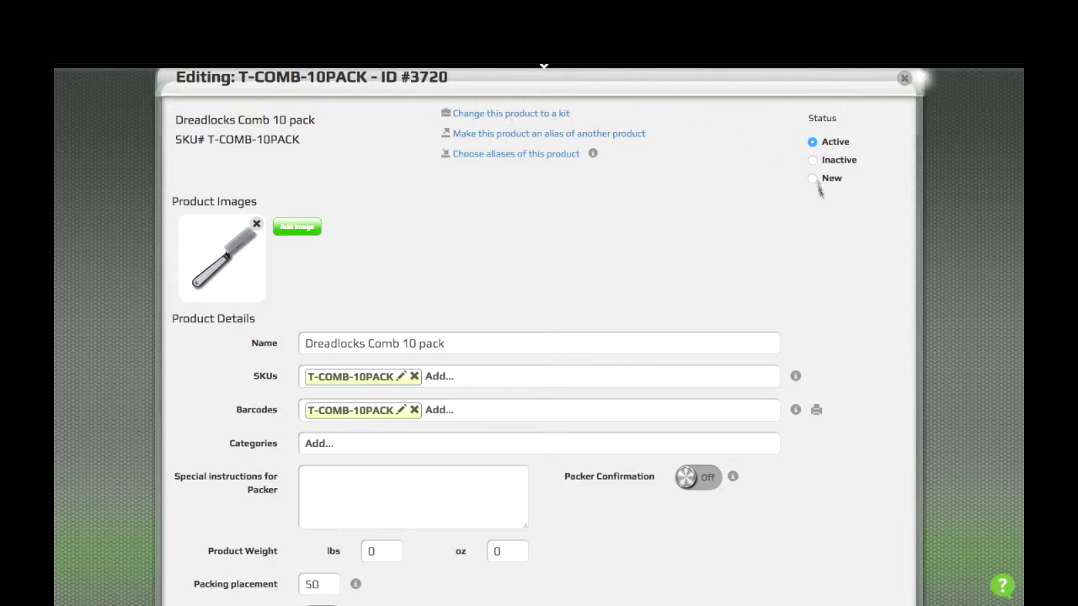
Convert the 10 pack product to a kit and add the Dreadlocks Comb (T-COMB) as its part
click(544, 118)
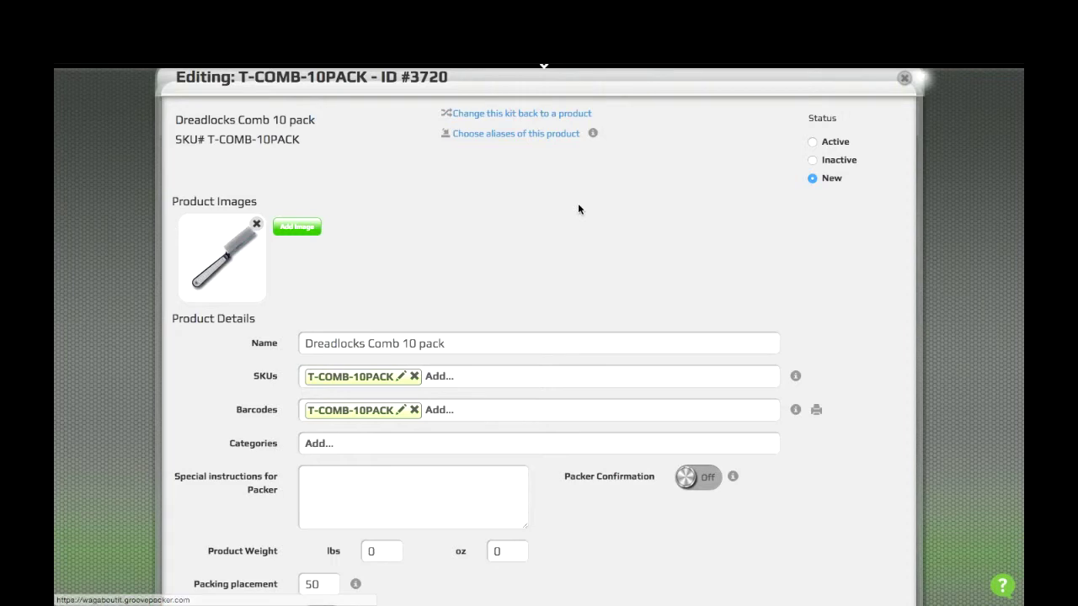
scroll(333, 516, down, 6)
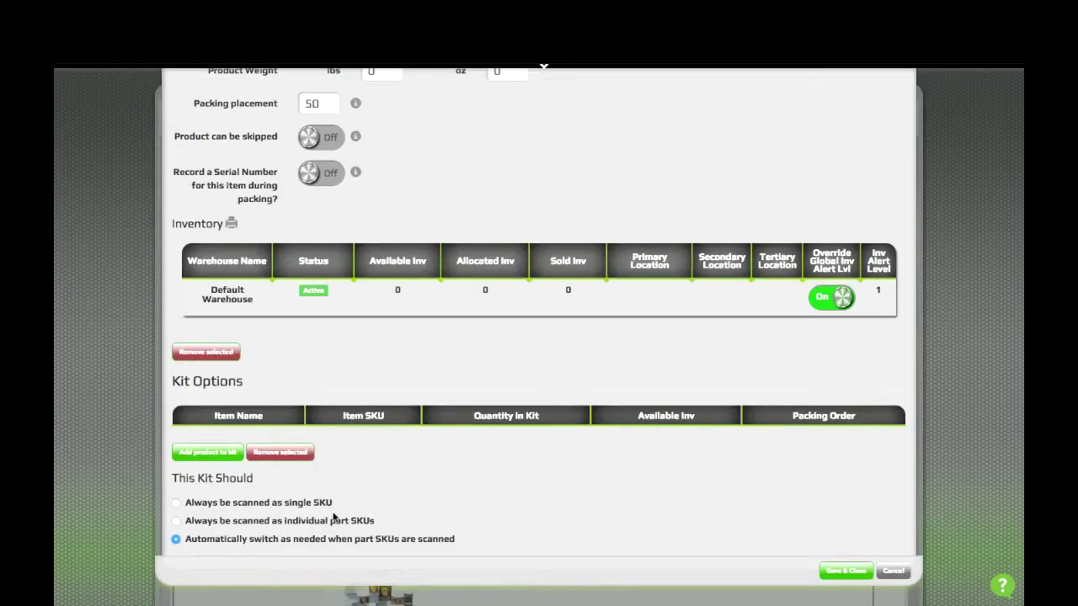
click(197, 456)
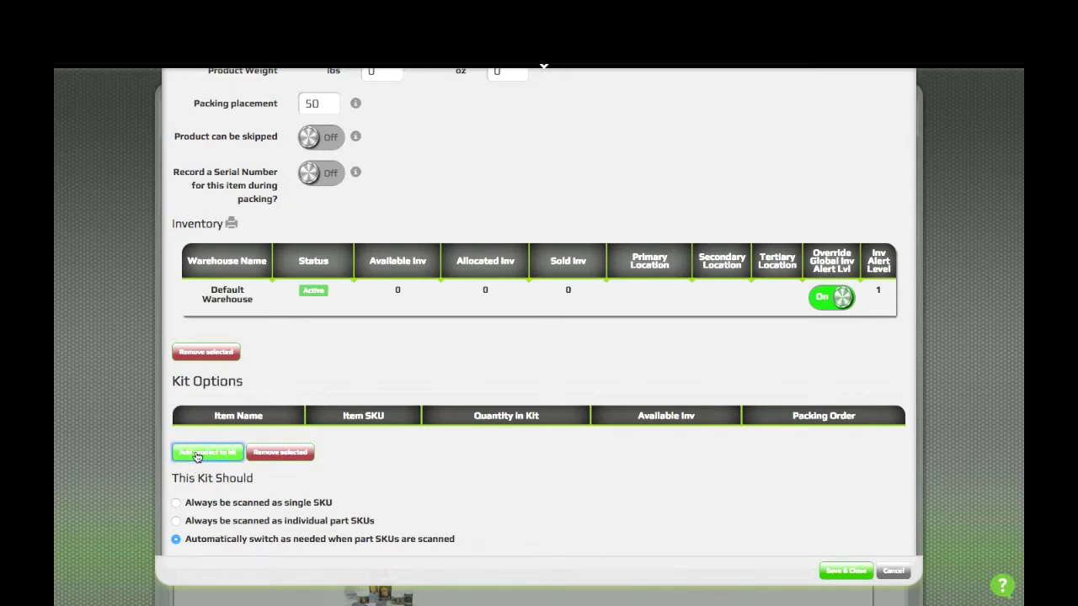
text(t)
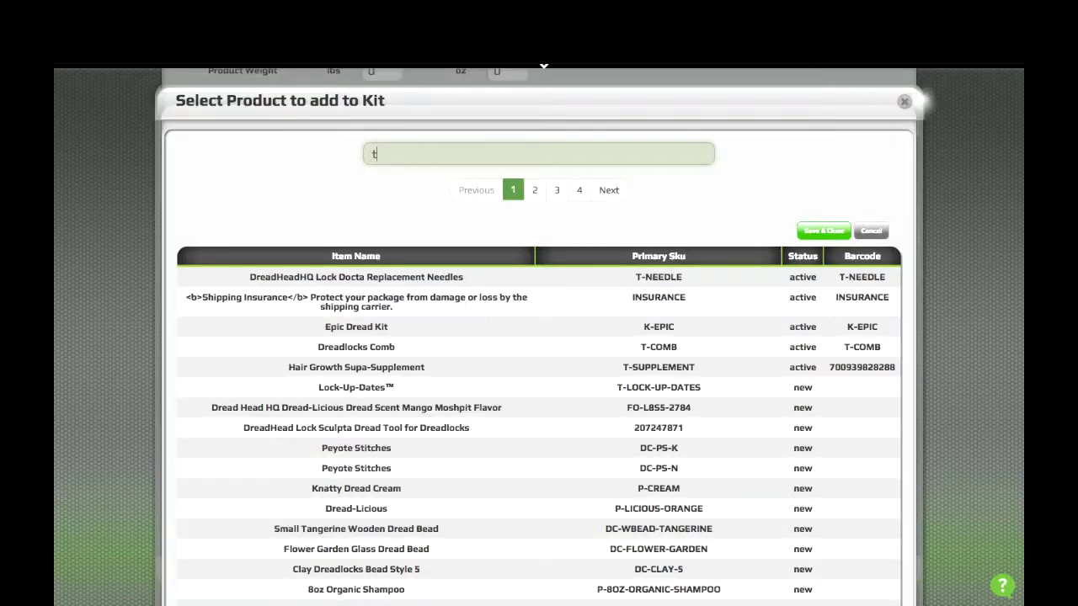
text(-com)
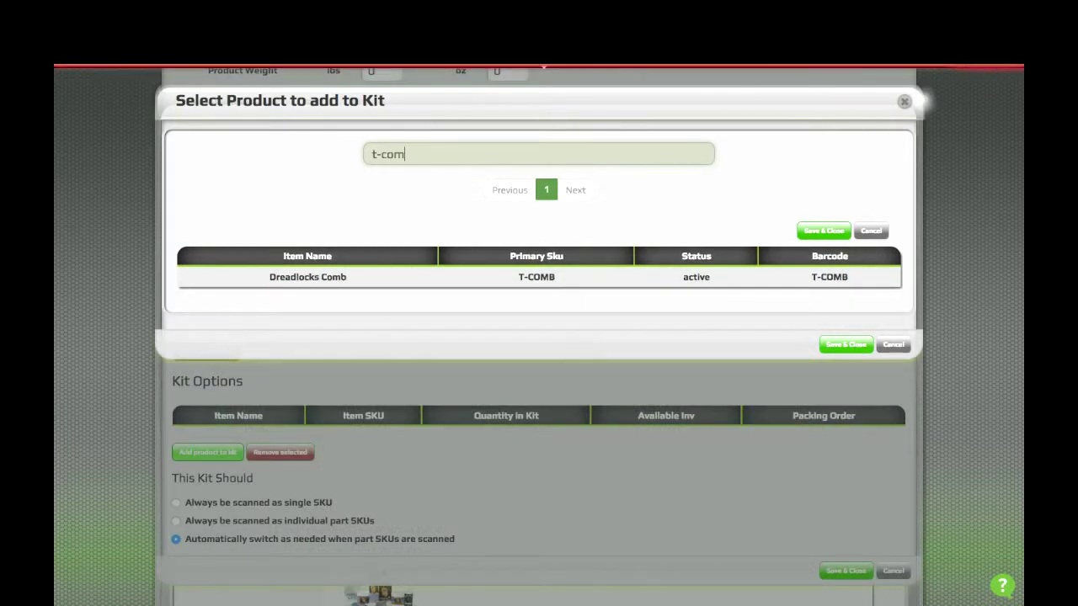
click(368, 277)
click(802, 231)
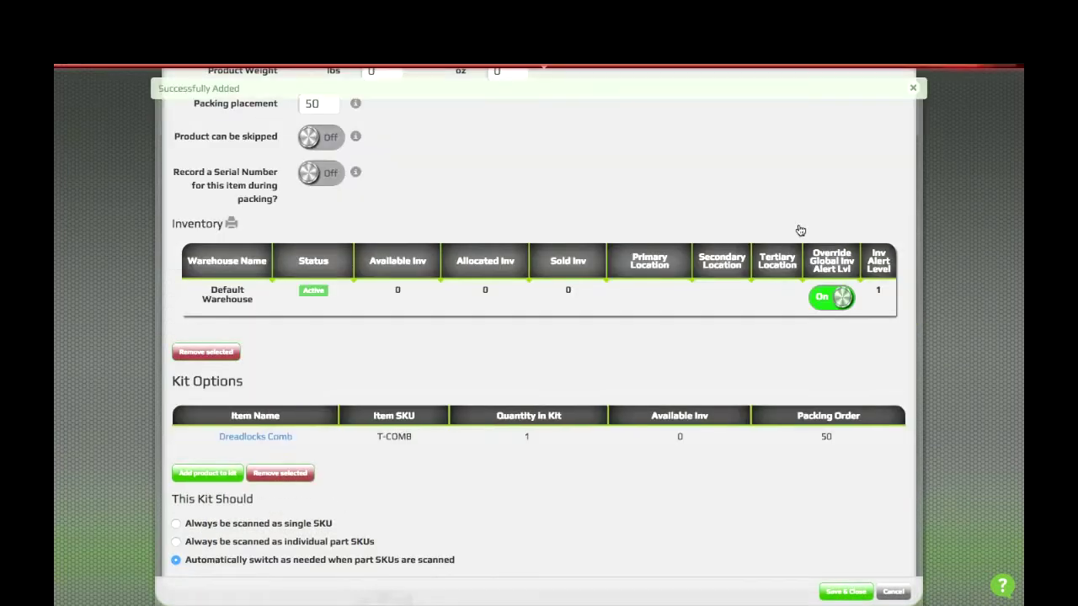
Set the Dreadlocks Comb's quantity in the kit to 10 and choose automatic switching when part SKUs are scanned
click(528, 434)
text(0)
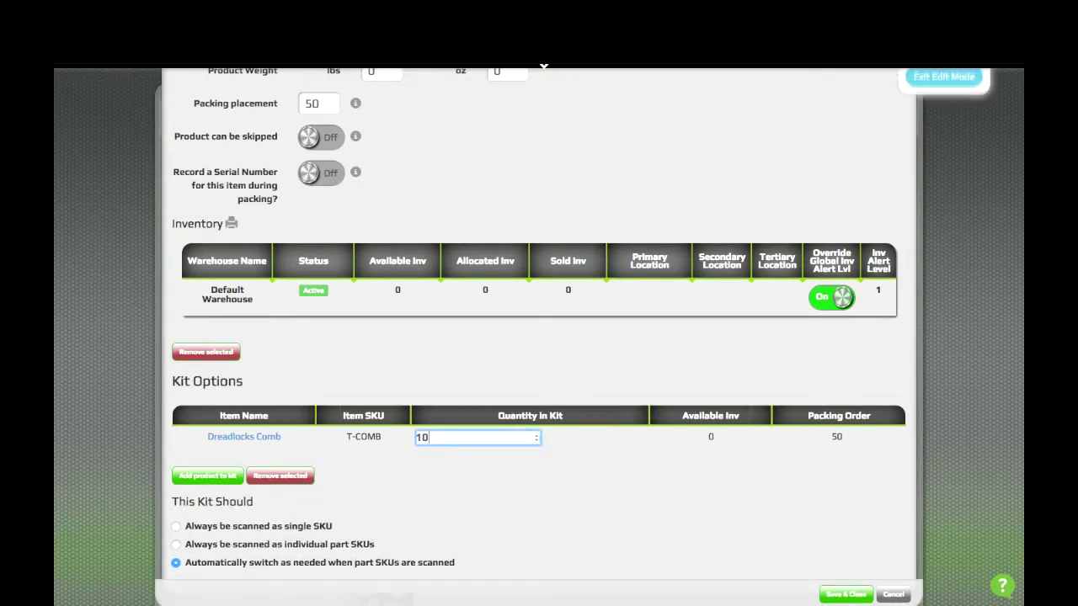
key(Return)
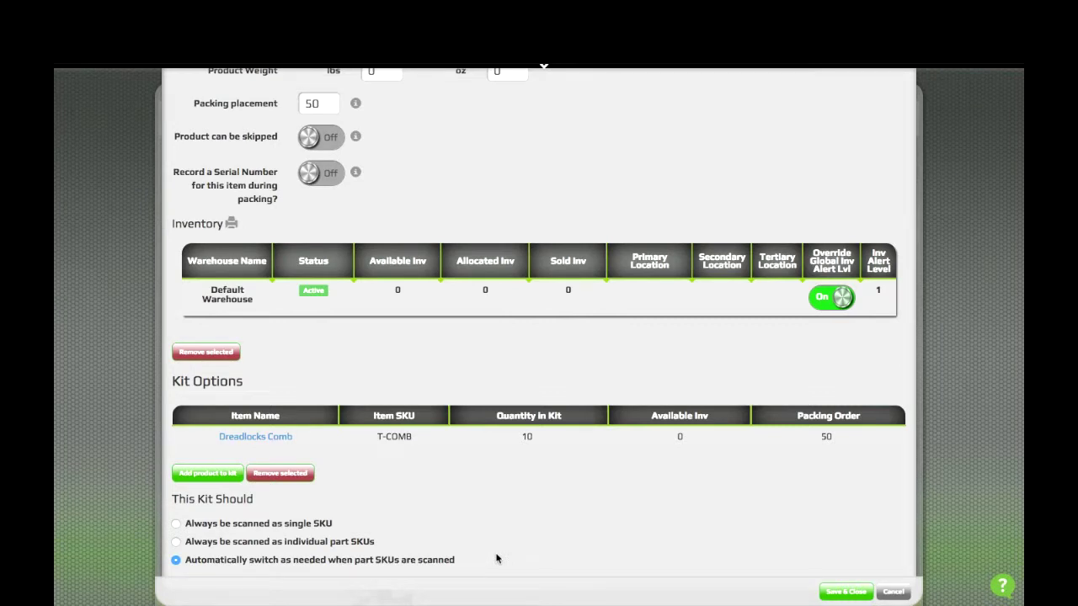
click(177, 526)
click(176, 561)
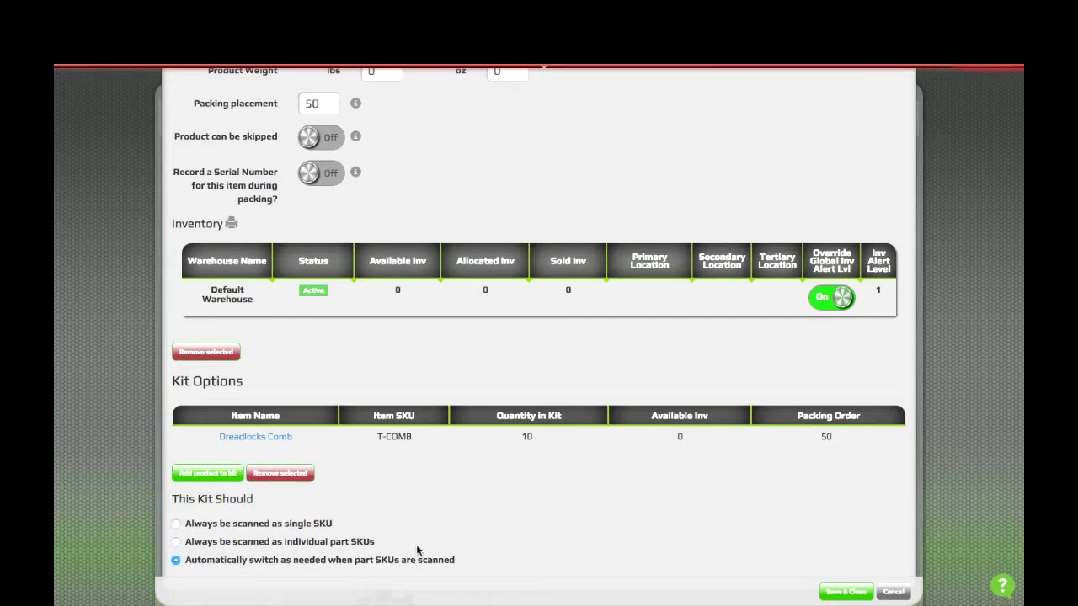
Save and close the 10 pack kit, and display the list of active kits
click(848, 592)
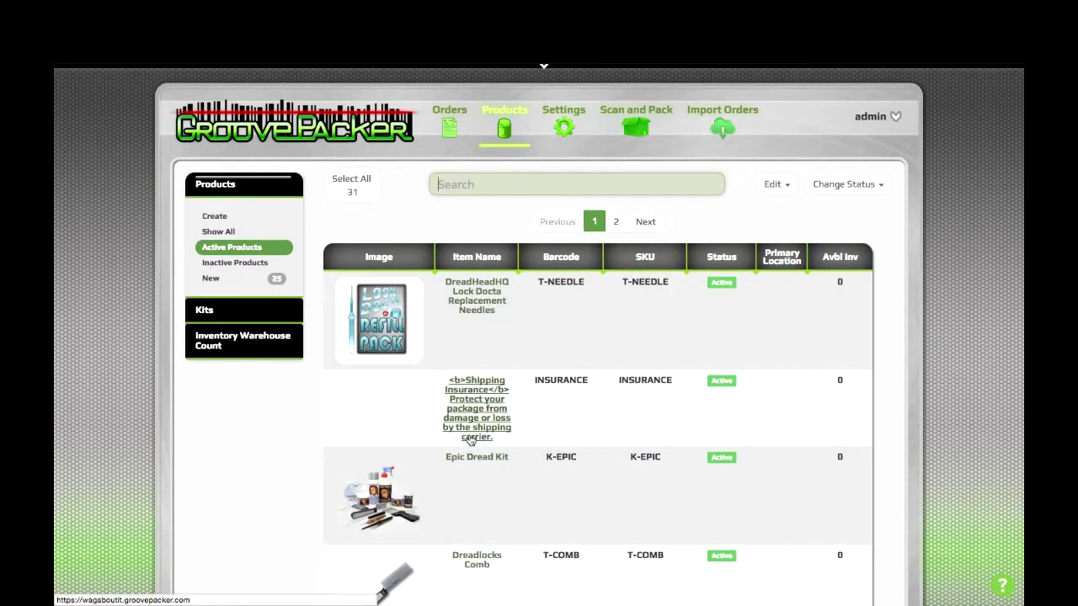
click(209, 311)
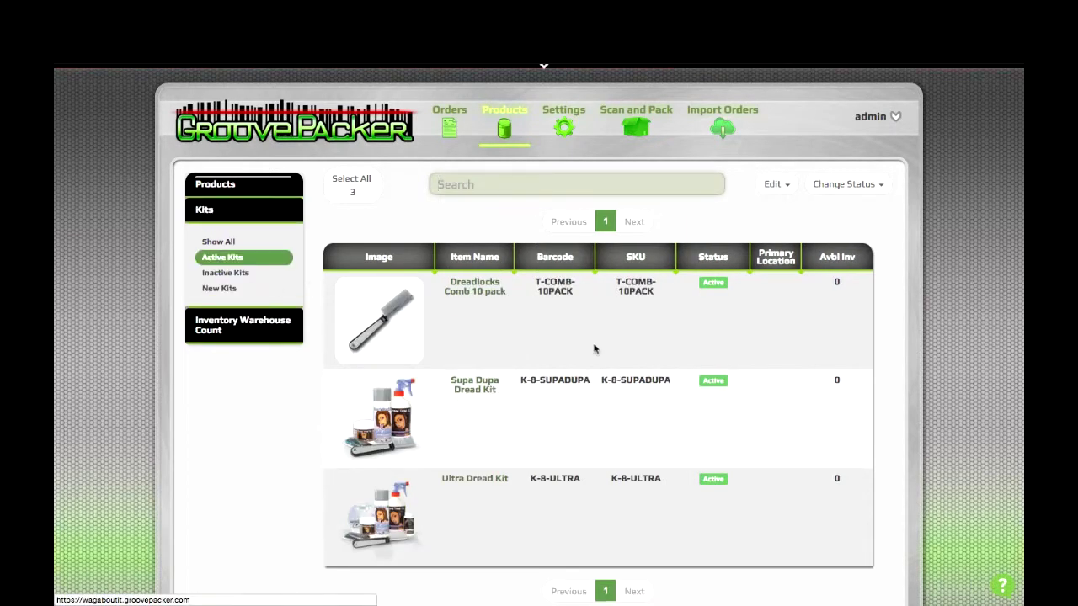